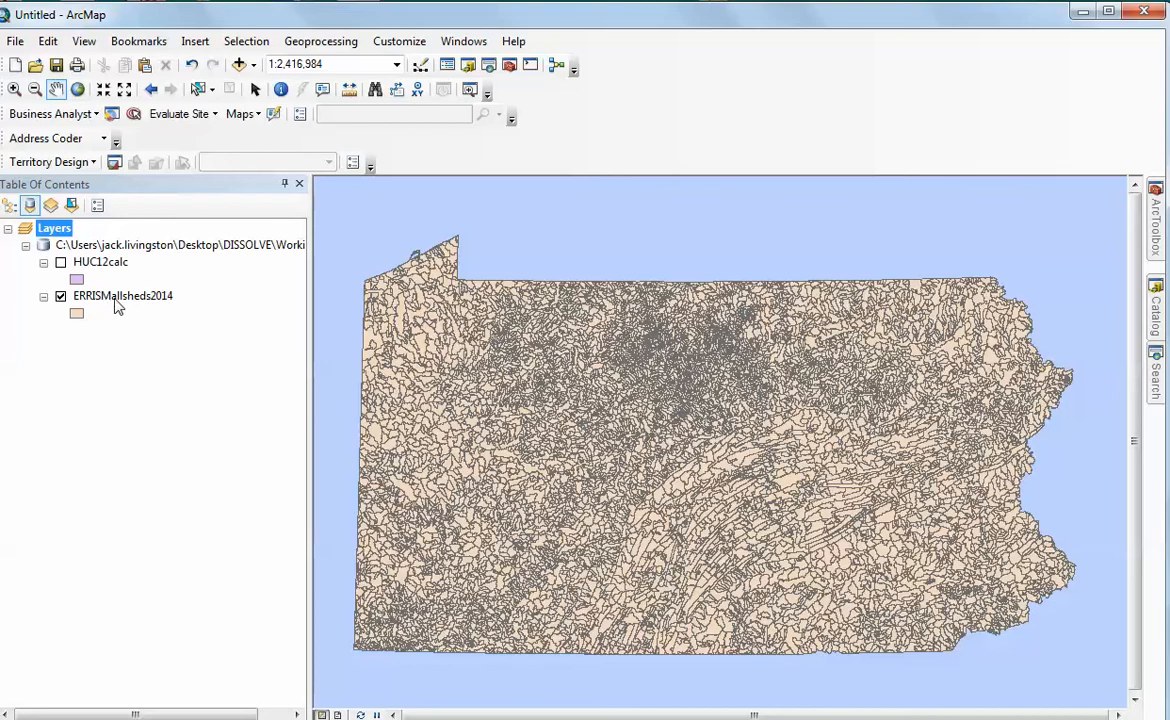
# Start a definition query on the ERRISMallsheds2014 layer with "SMALLSHEDS =" and list the field's unique values
pyautogui.rightClick(116, 304)
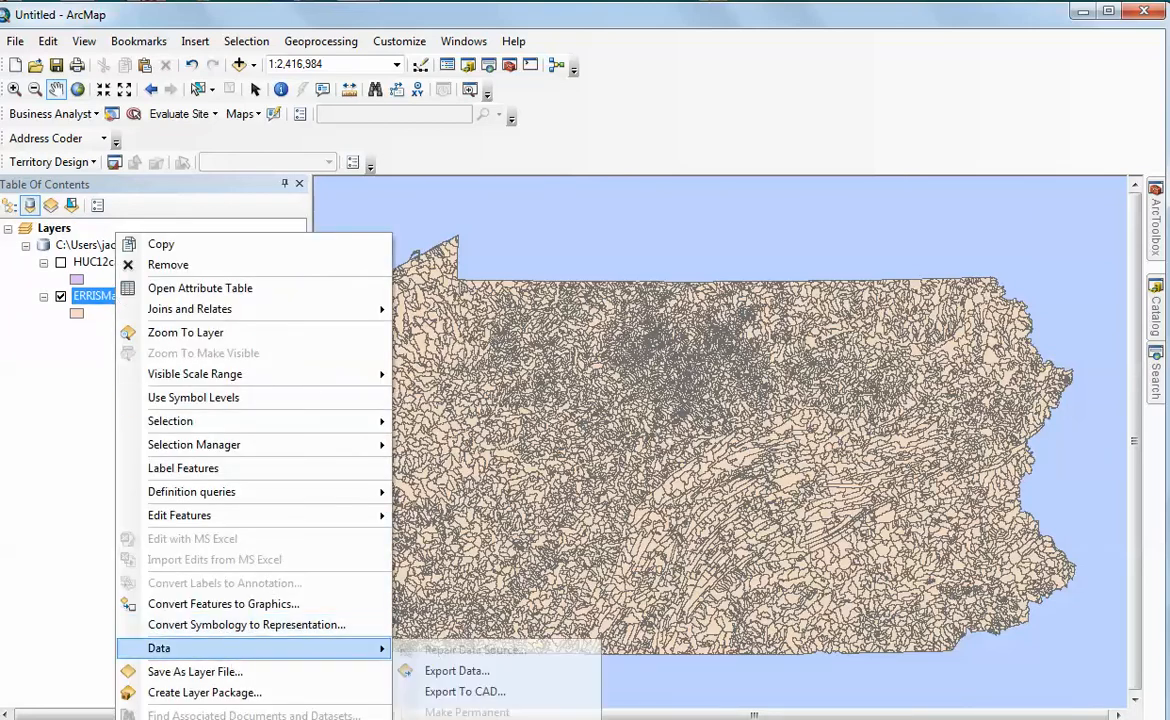
pyautogui.click(180, 719)
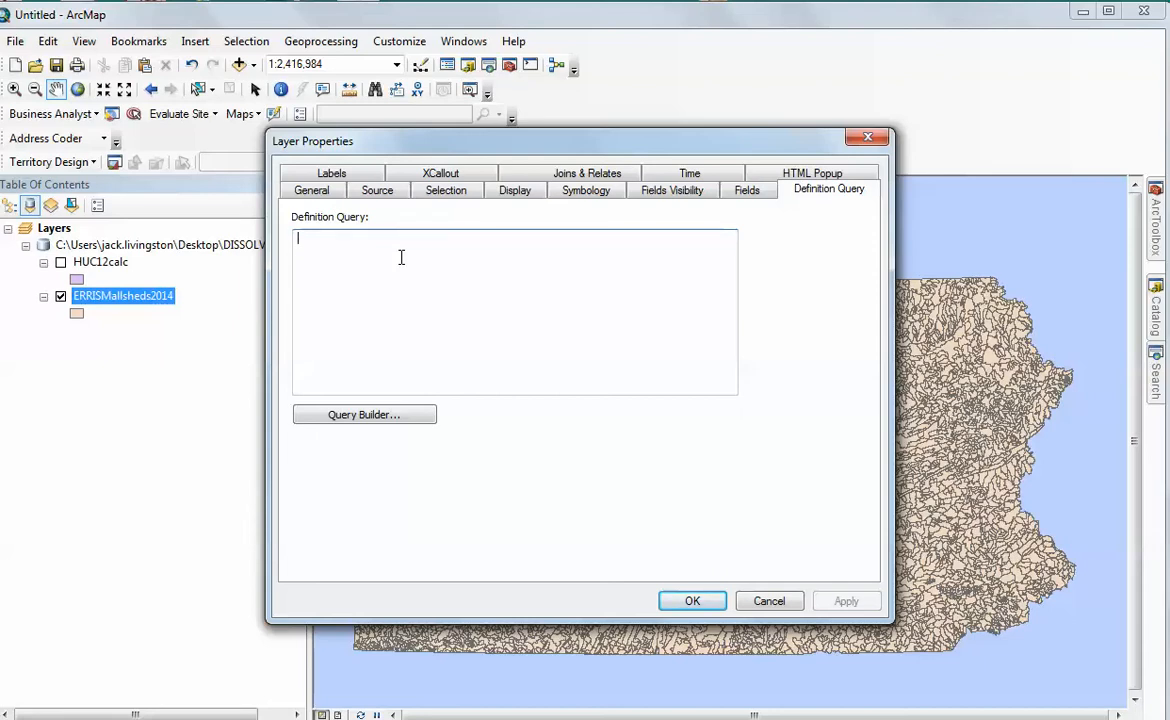
pyautogui.click(364, 417)
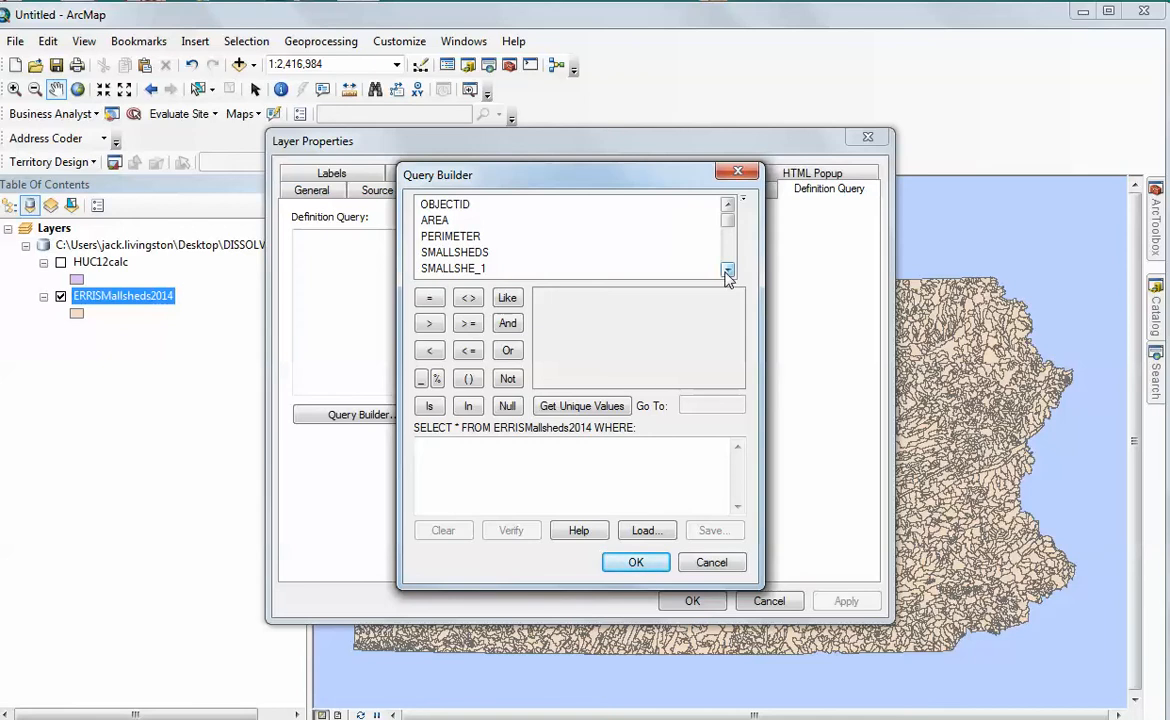
pyautogui.doubleClick(449, 255)
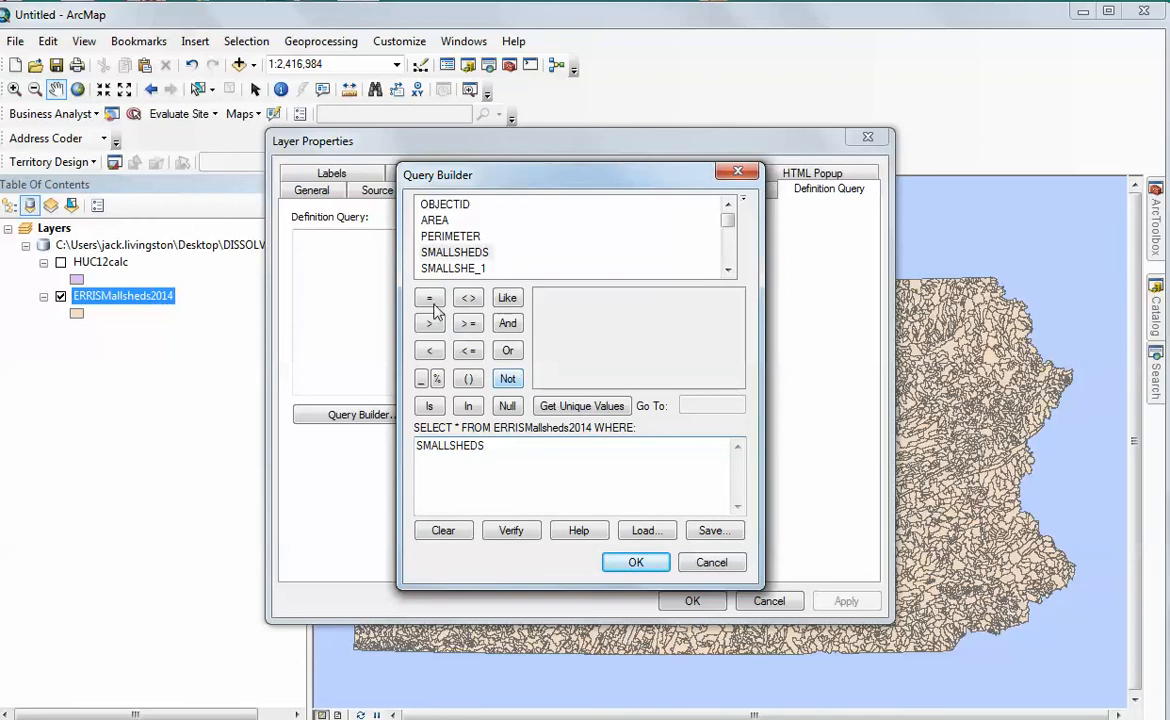
pyautogui.click(429, 299)
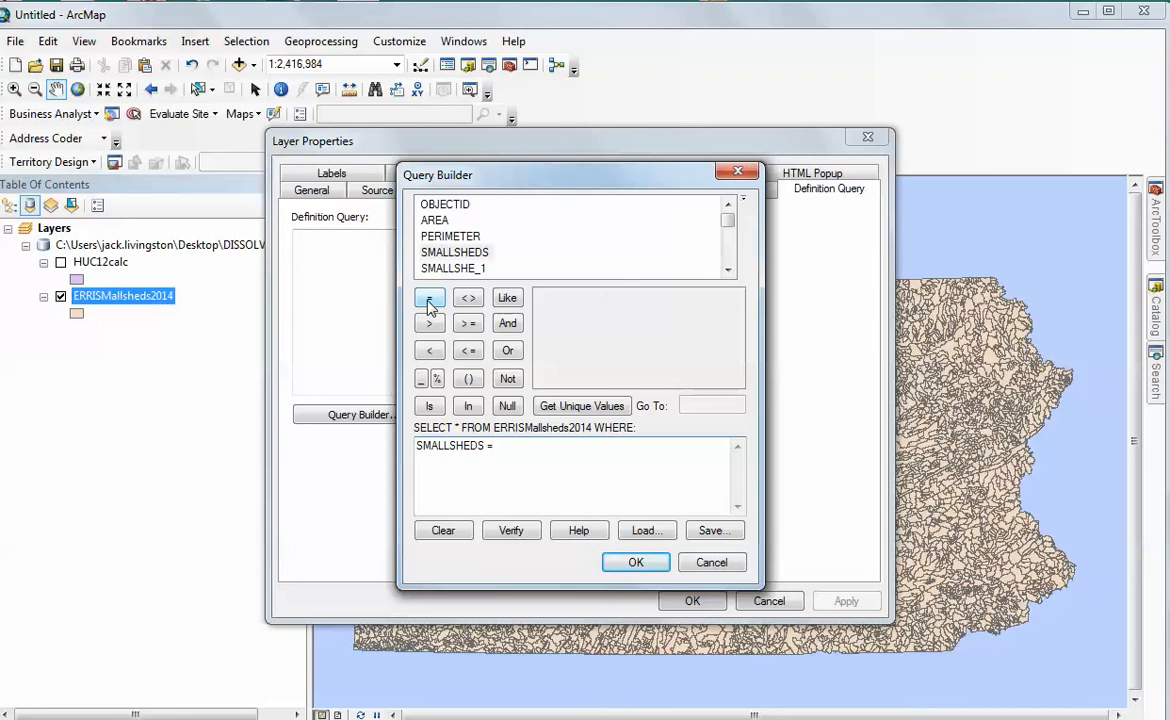
pyautogui.click(584, 408)
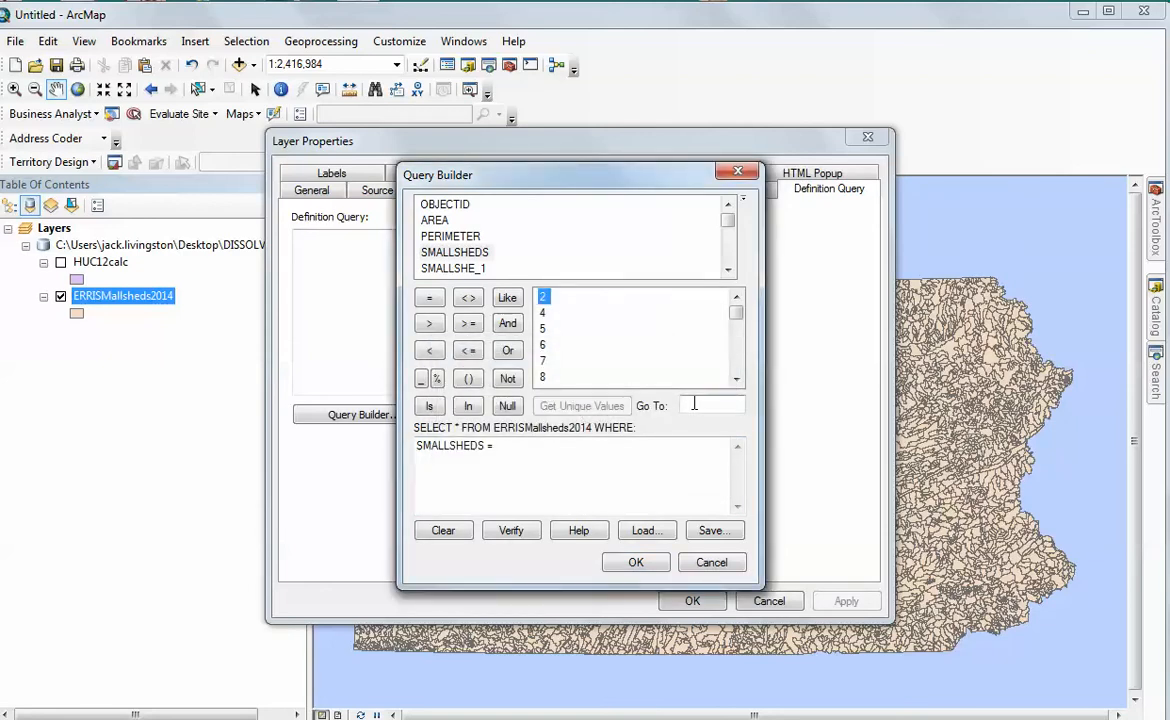
# Look up the study watershed numbers in the Google Docs project document and complete the ArcMap query's first condition with 4603
pyautogui.click(2, 463)
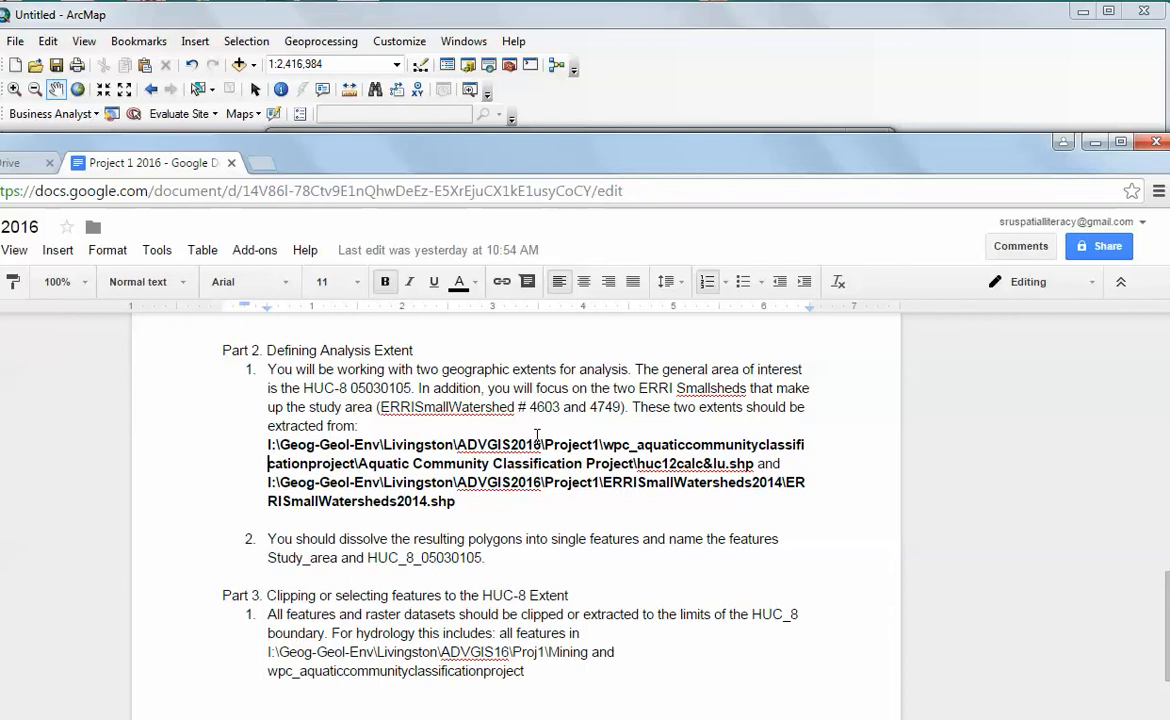
pyautogui.click(624, 46)
pyautogui.click(700, 407)
pyautogui.write('46')
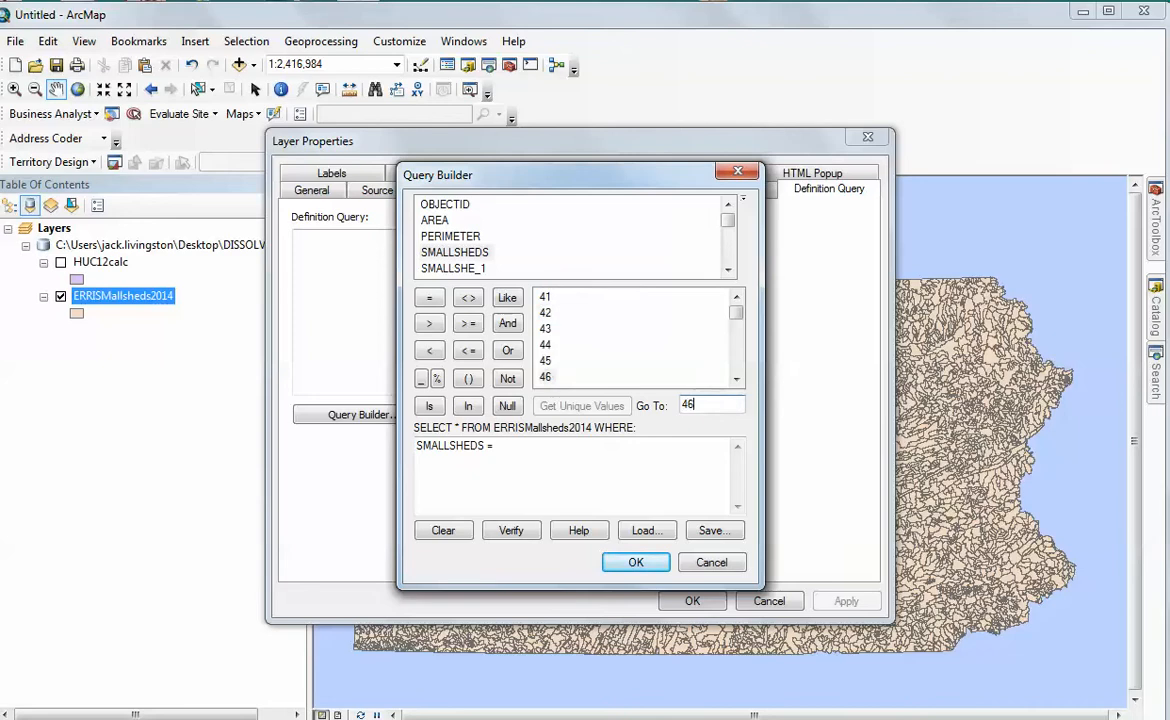
pyautogui.write('03')
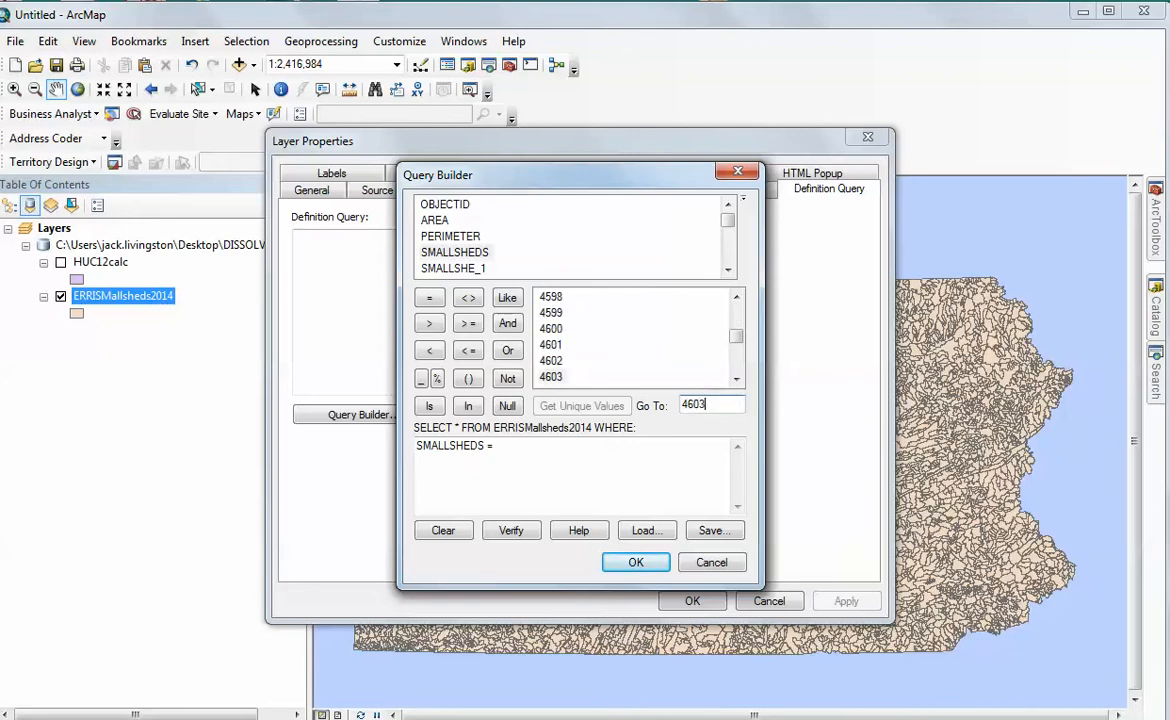
pyautogui.doubleClick(547, 381)
# Check the second watershed number in the Google Docs document, and append a single OR operator to the query in ArcMap
pyautogui.hotkey('alt', 'Tab')
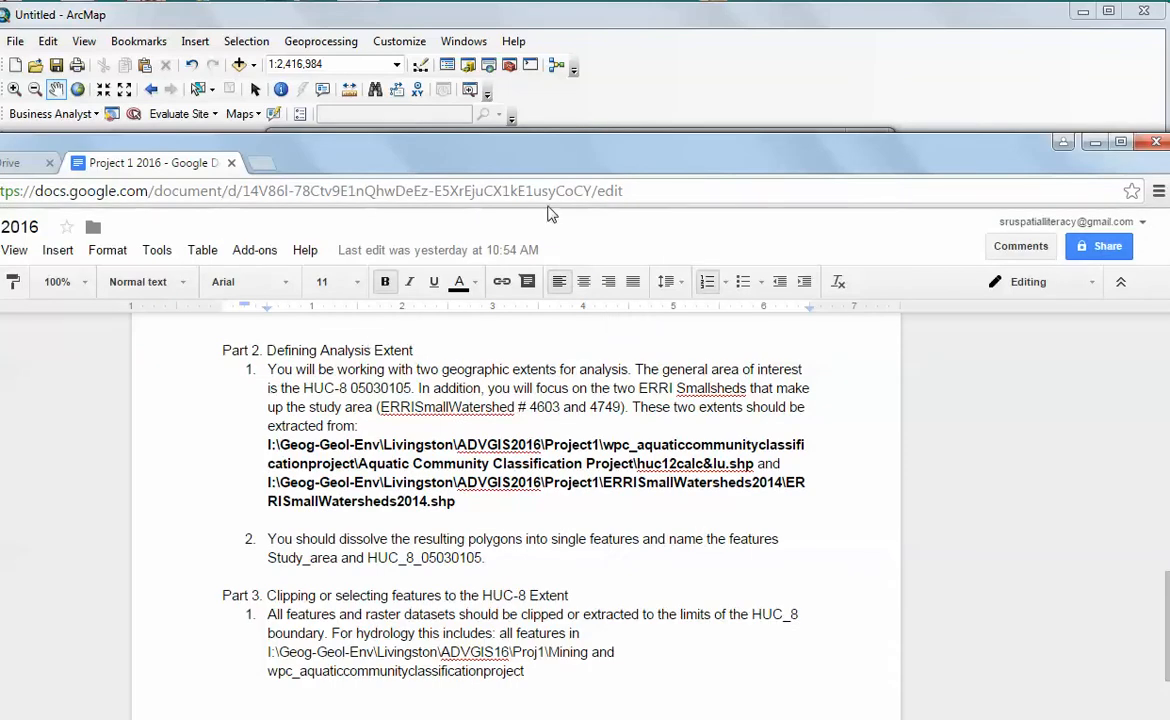
pyautogui.click(532, 20)
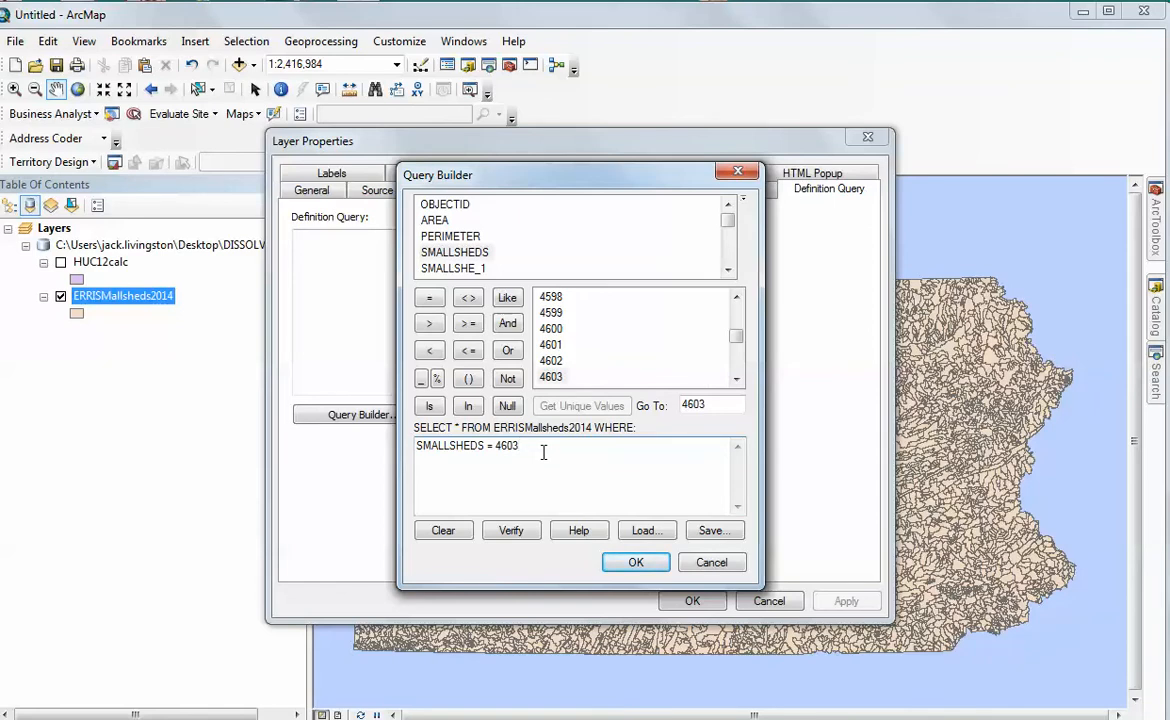
pyautogui.click(507, 352)
pyautogui.doubleClick(507, 352)
pyautogui.press('BackSpace')
pyautogui.press('BackSpace')
# Add SMALLSHEDS = 4749 as the second condition and accept the query expression
pyautogui.doubleClick(458, 254)
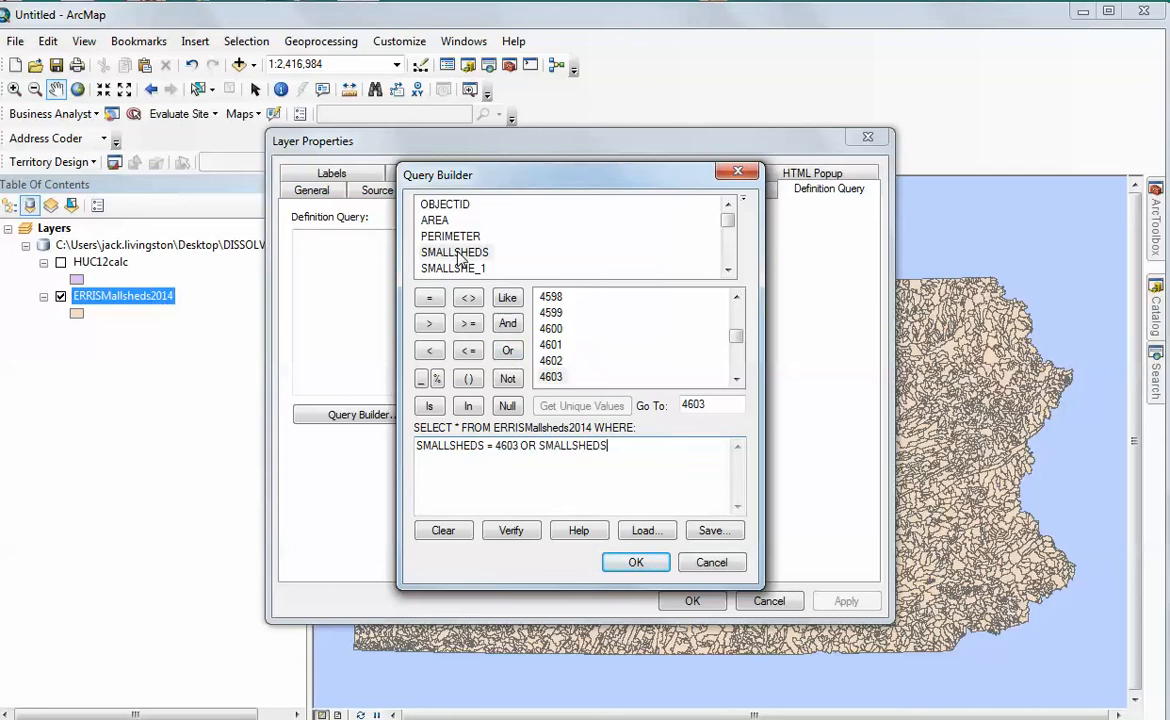
pyautogui.click(429, 298)
pyautogui.doubleClick(693, 404)
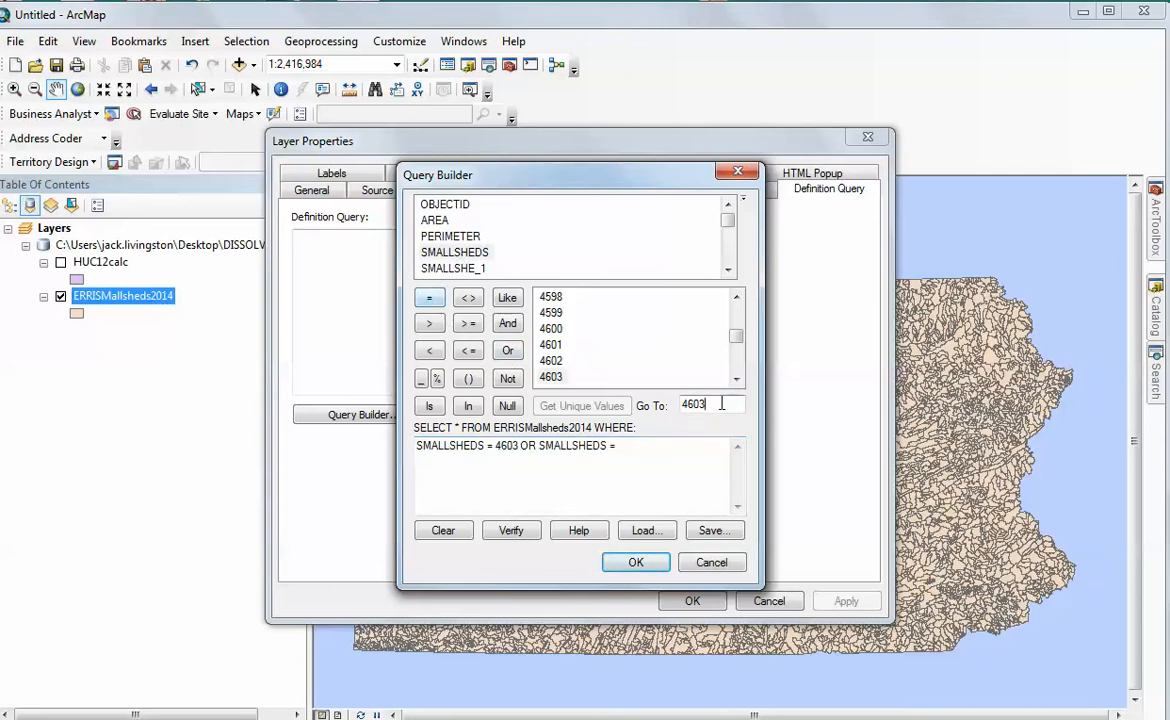
pyautogui.write('4')
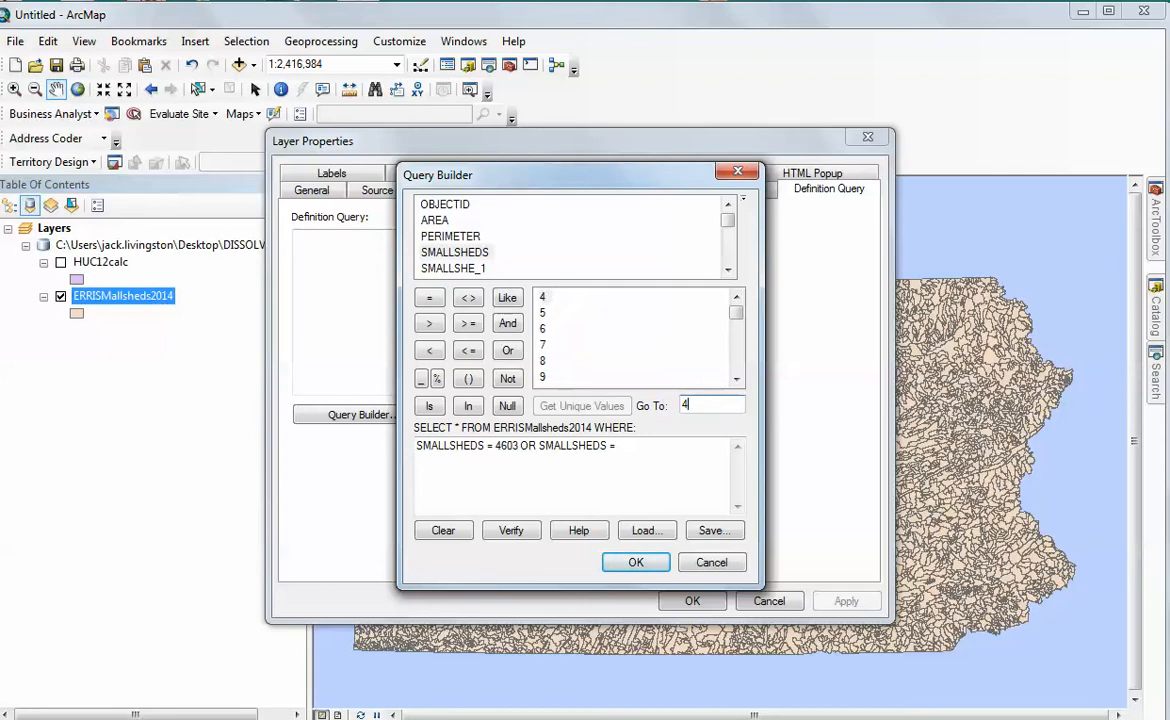
pyautogui.write('749')
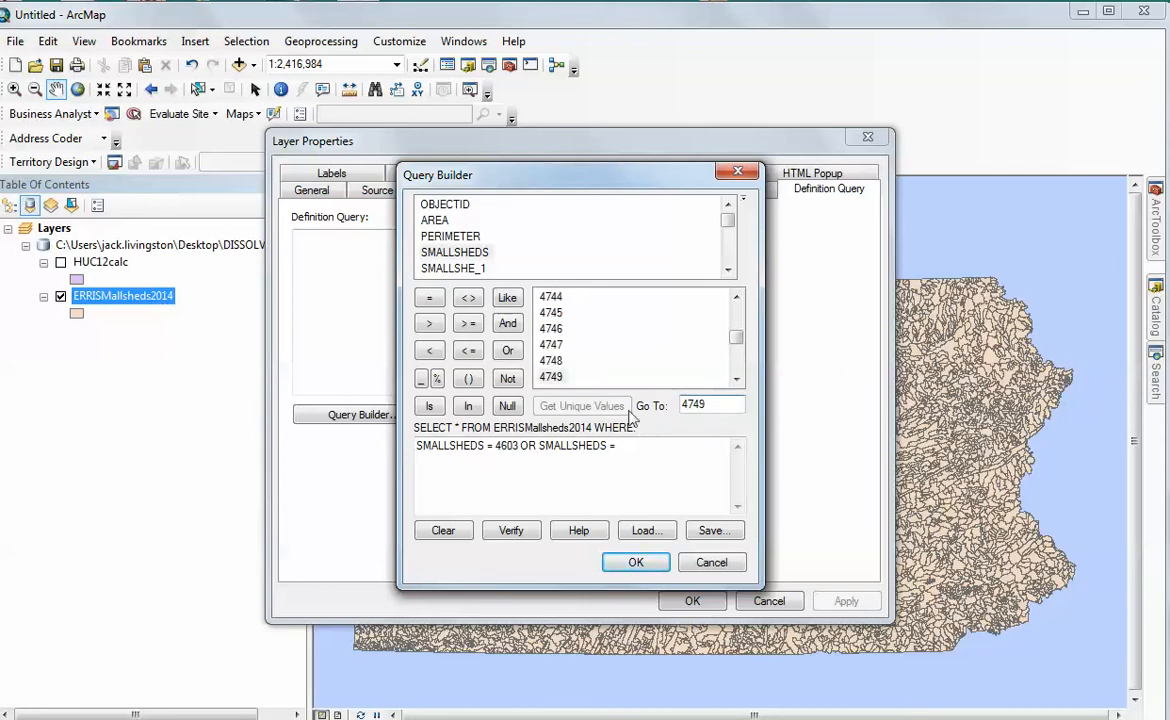
pyautogui.doubleClick(553, 378)
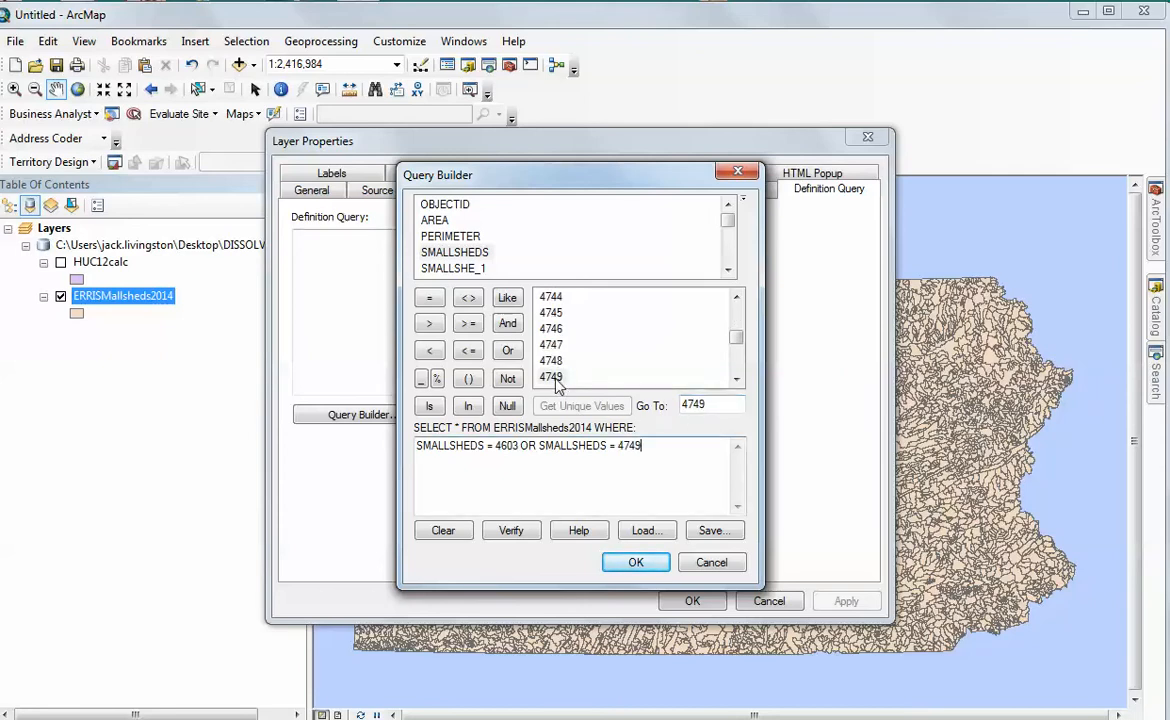
pyautogui.click(635, 563)
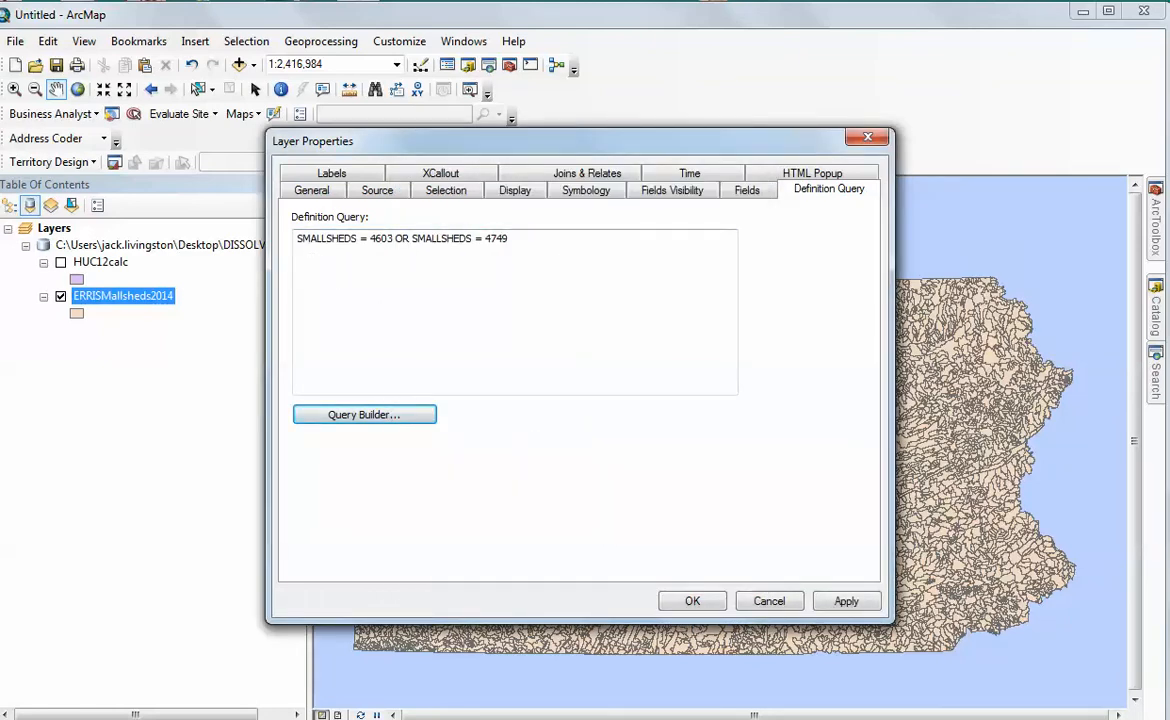
# Compare the query with the watershed numbers in the Google Docs document, and apply it to the ERRISMallsheds2014 layer in ArcMap
pyautogui.hotkey('alt', 'Tab')
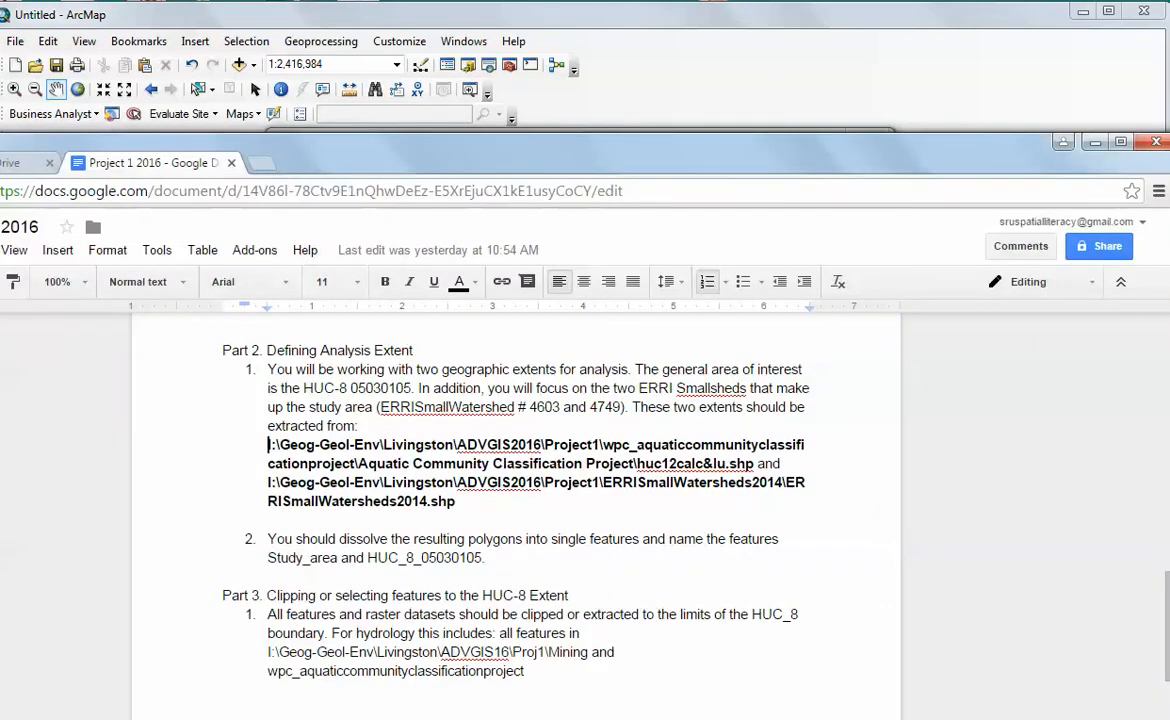
pyautogui.click(590, 407)
pyautogui.click(655, 28)
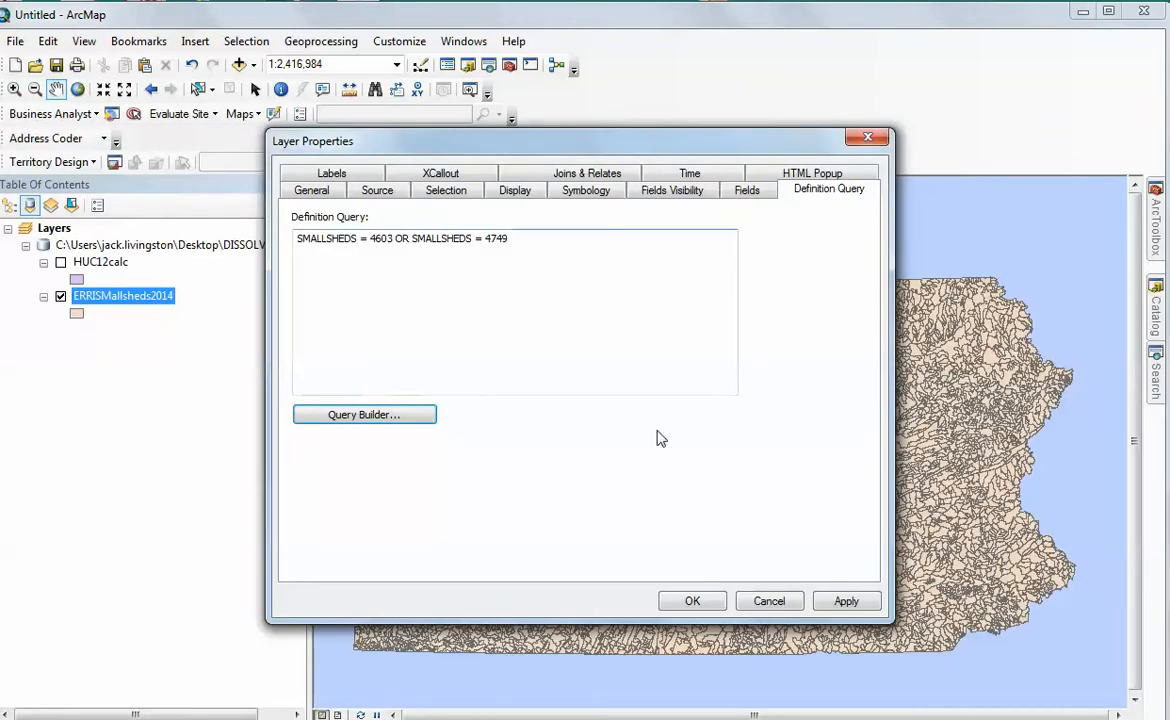
pyautogui.click(845, 601)
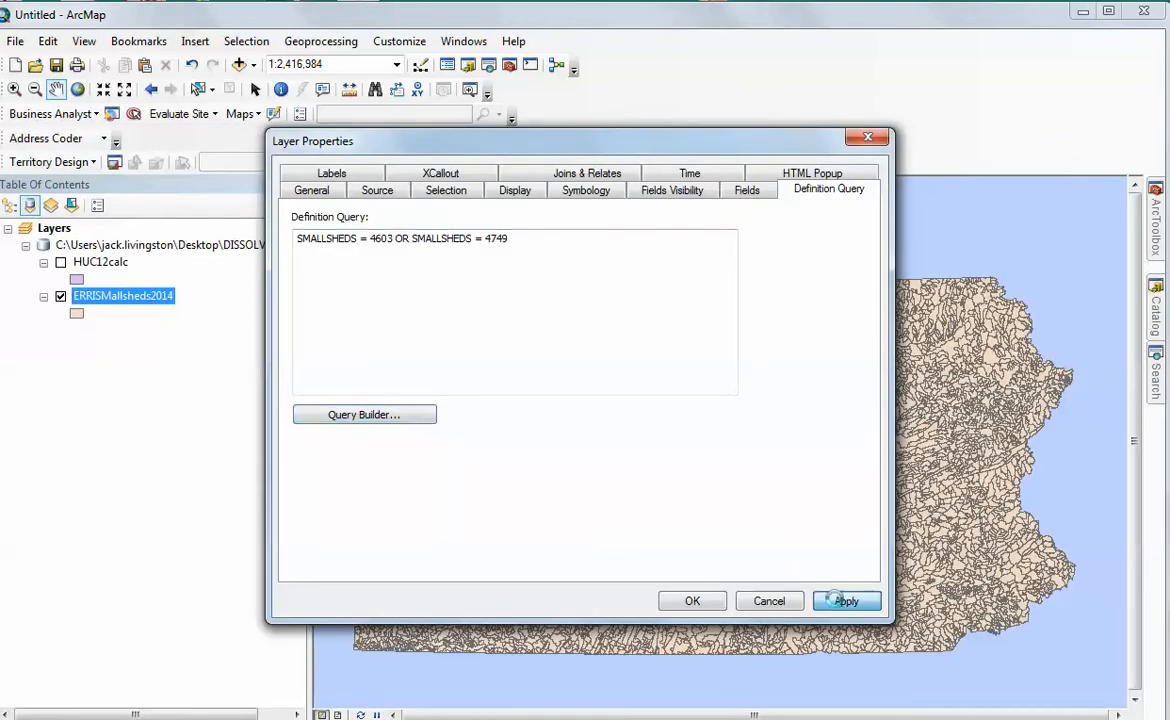
pyautogui.click(692, 602)
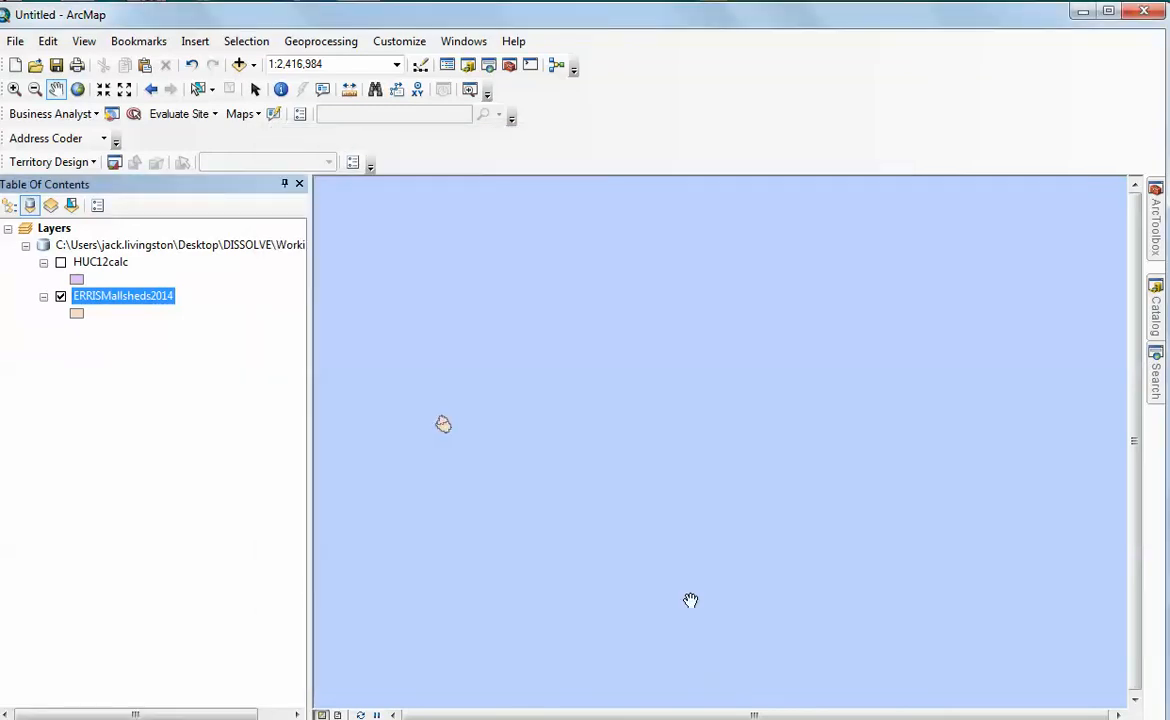
pyautogui.click(14, 89)
pyautogui.moveTo(418, 402); pyautogui.dragTo(461, 443)
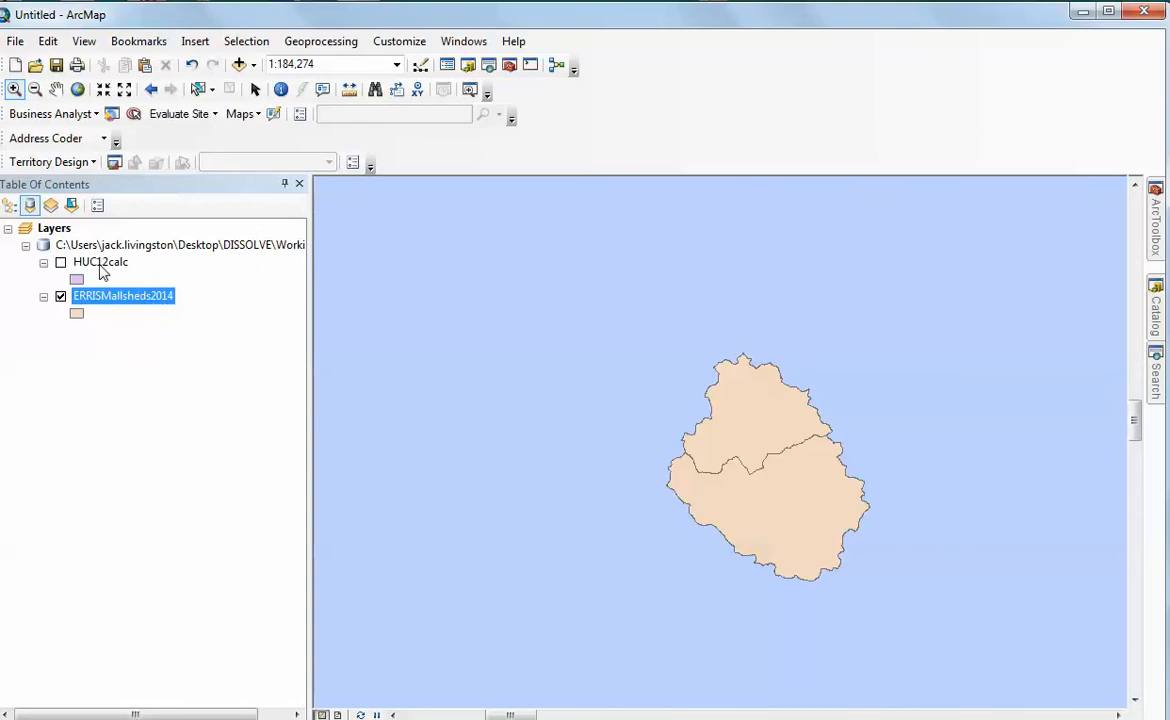
# Turn on the HUC12calc layer and start its definition query with "HUC_8 =", listing the field's unique values
pyautogui.click(61, 264)
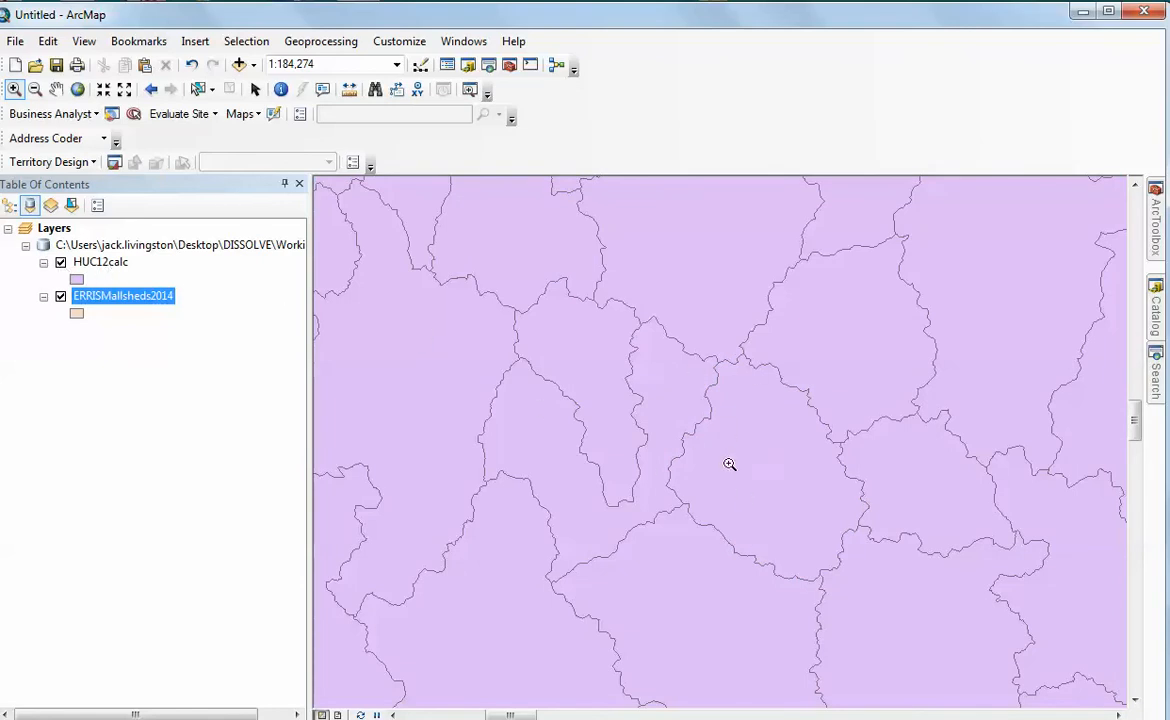
pyautogui.rightClick(105, 268)
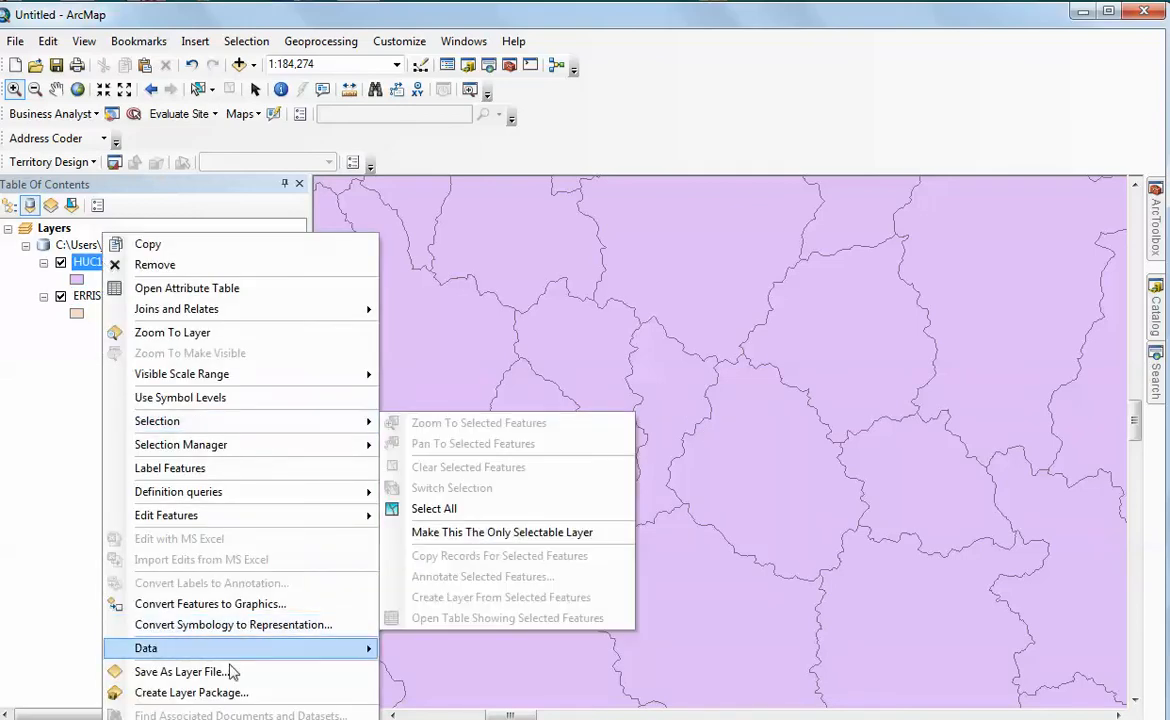
pyautogui.click(168, 719)
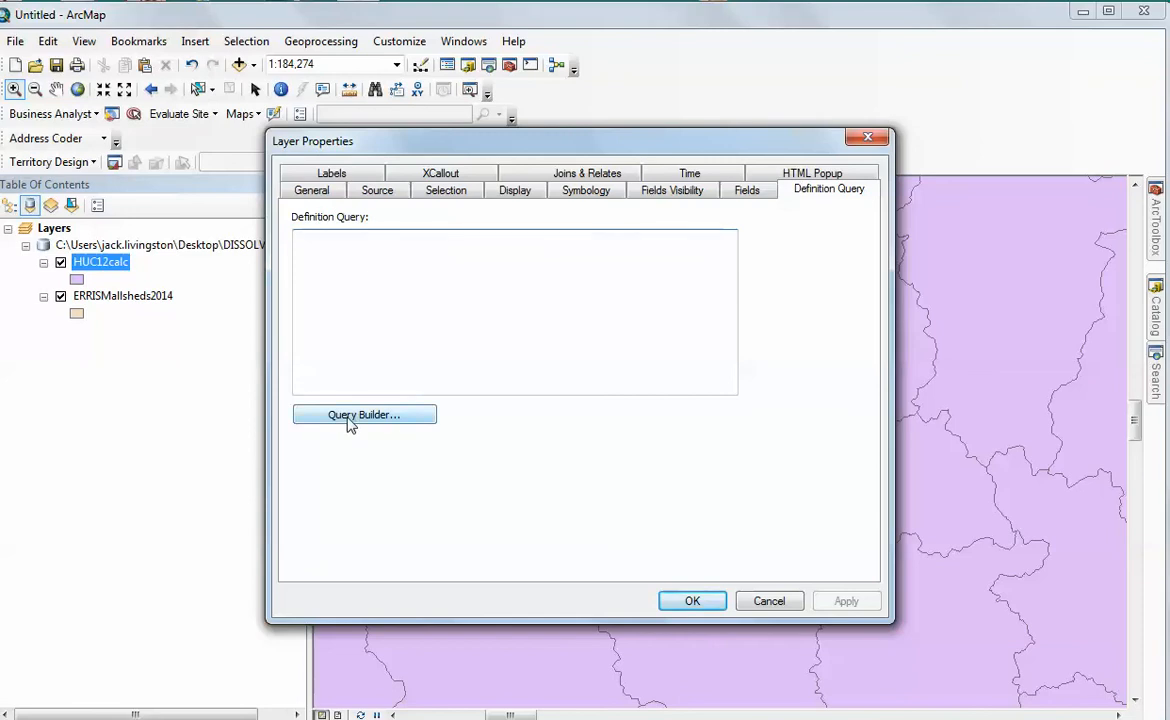
pyautogui.click(350, 416)
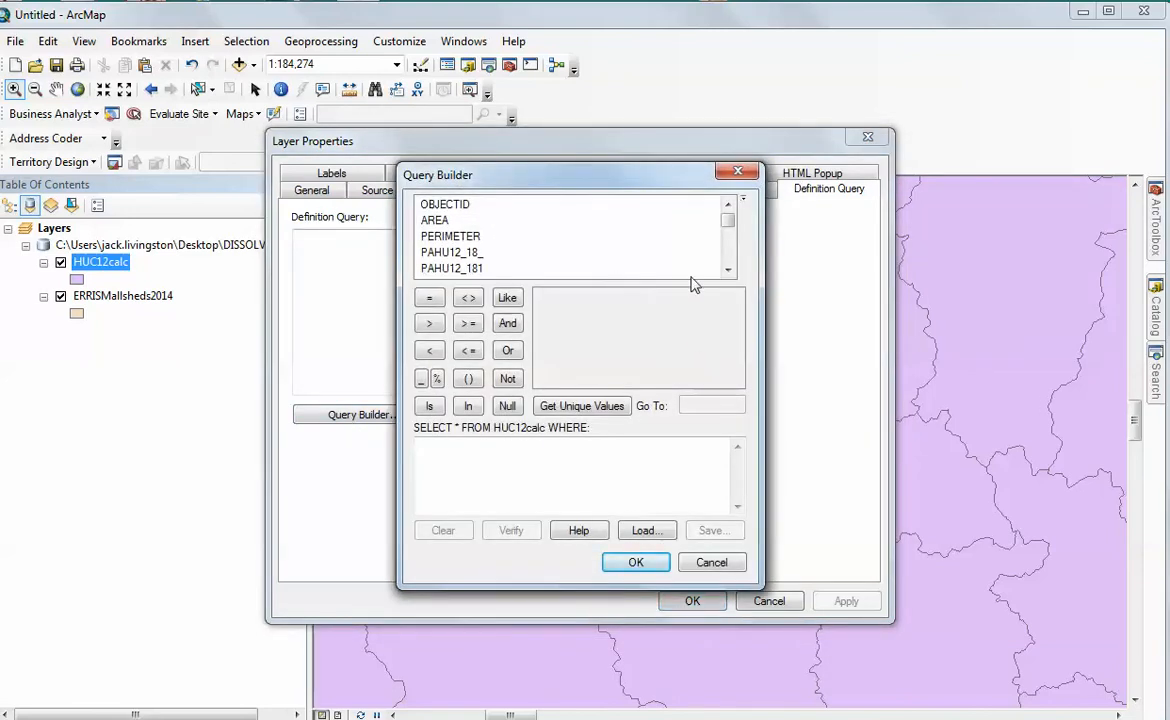
pyautogui.click(728, 269)
pyautogui.click(728, 269)
pyautogui.click(728, 269)
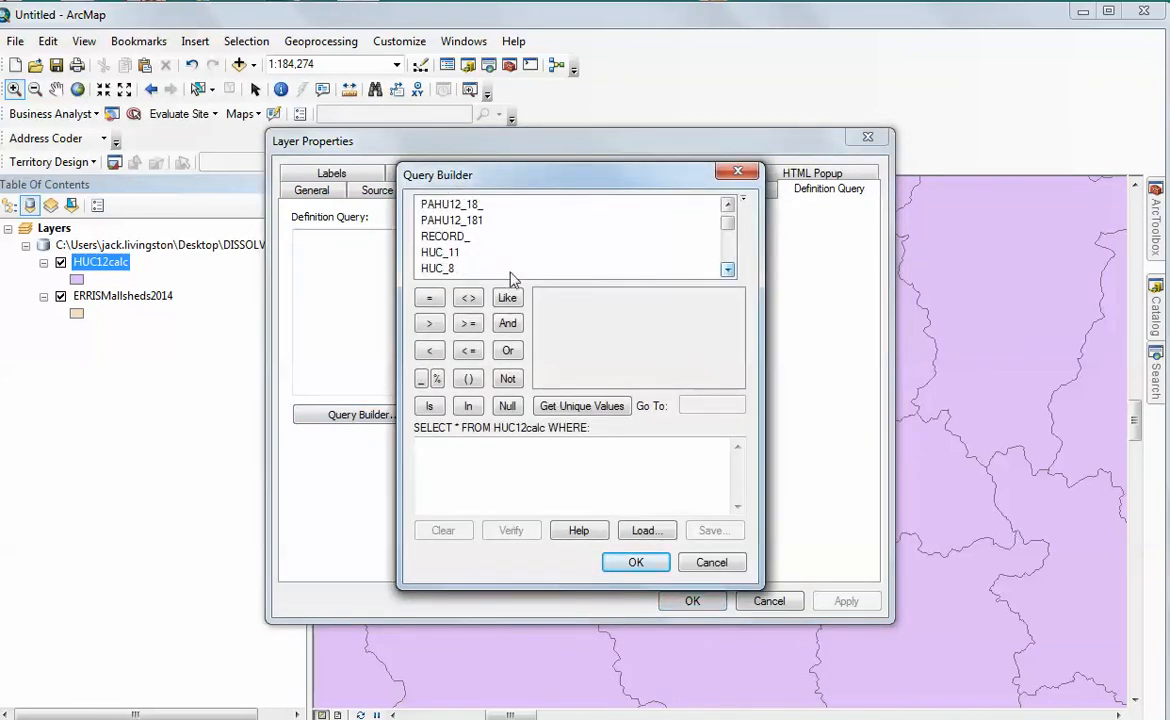
pyautogui.doubleClick(437, 268)
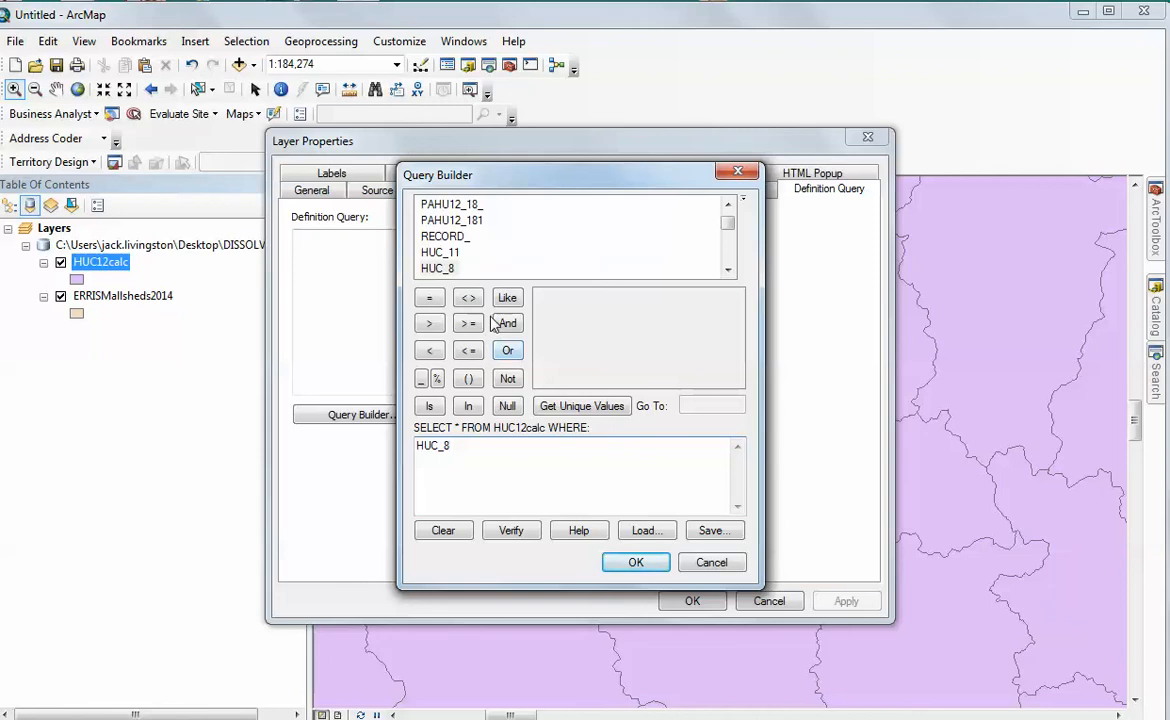
pyautogui.click(429, 298)
pyautogui.click(575, 408)
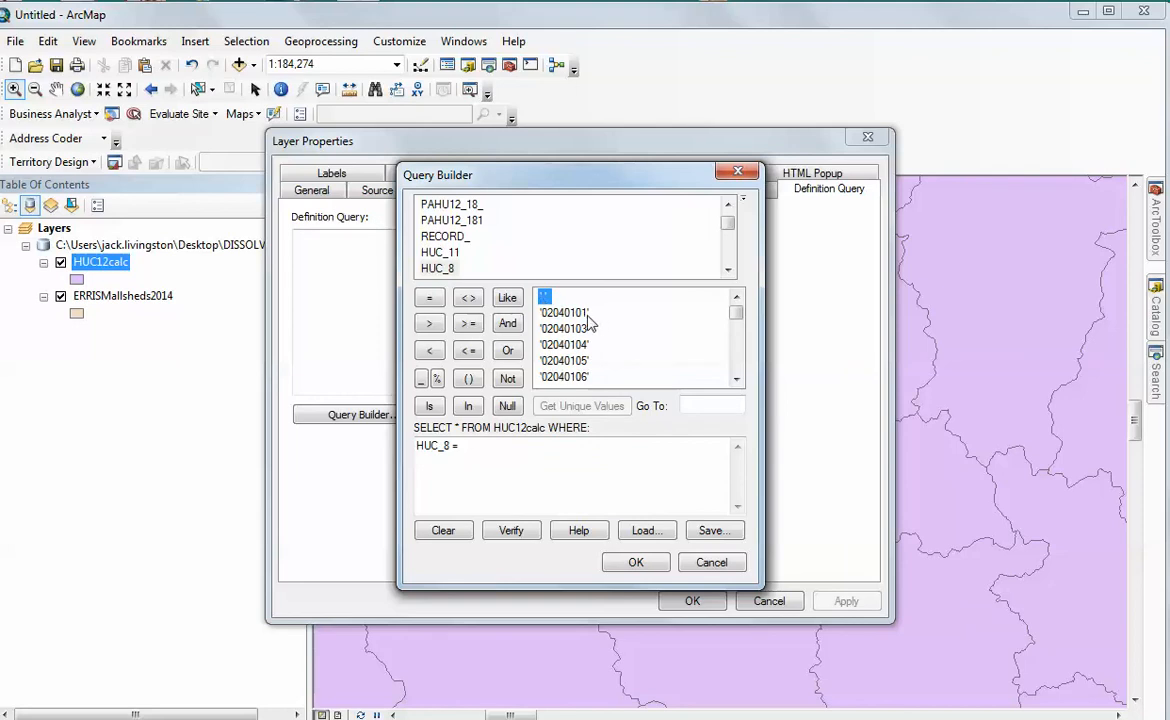
# Find HUC_8 value 05030105, check it against the Google Docs document, and add it to the HUC12calc query expression in ArcMap
pyautogui.click(693, 404)
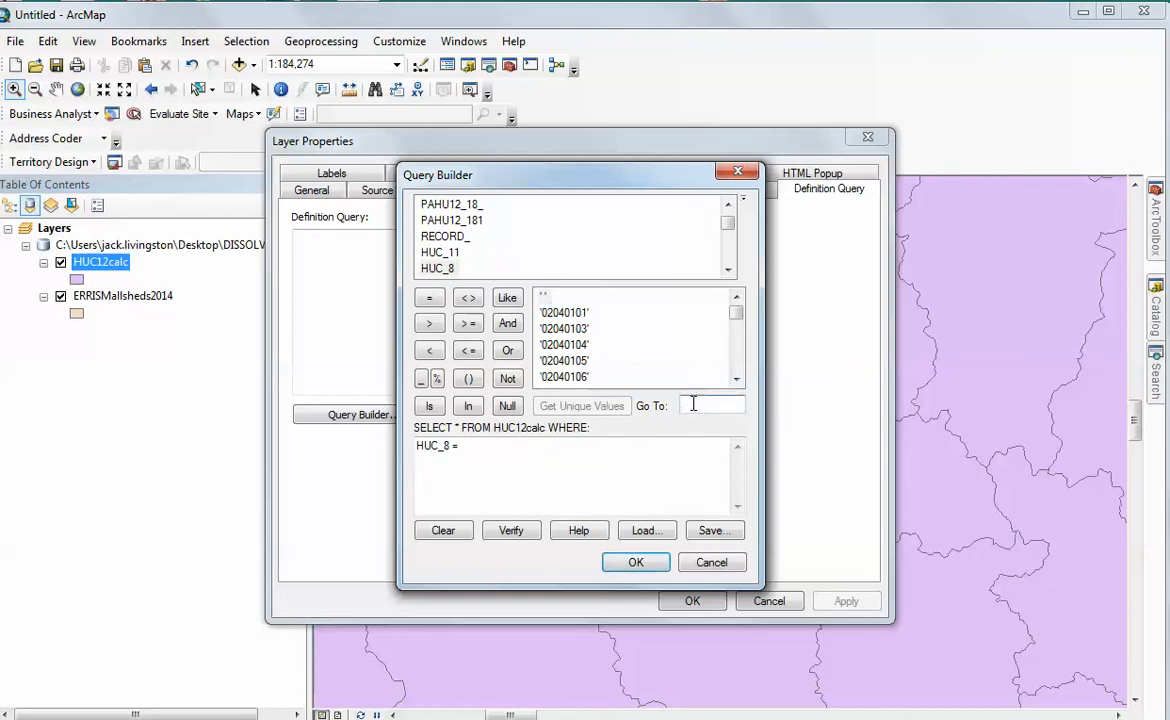
pyautogui.write('05')
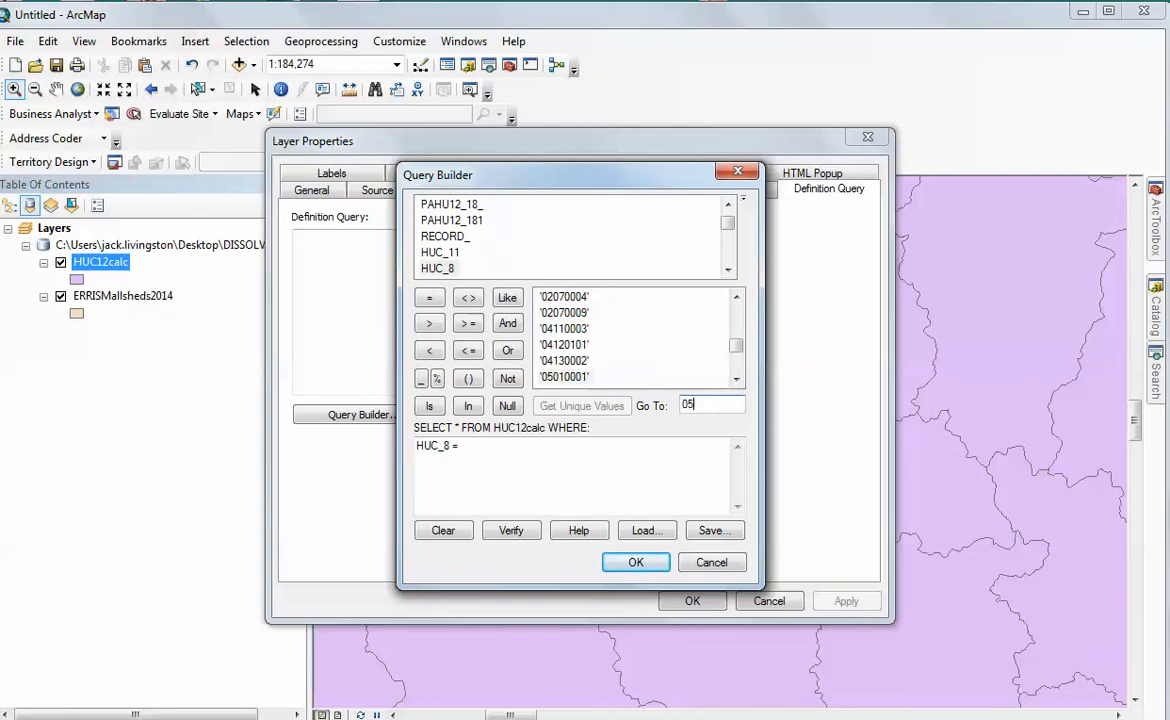
pyautogui.write('03')
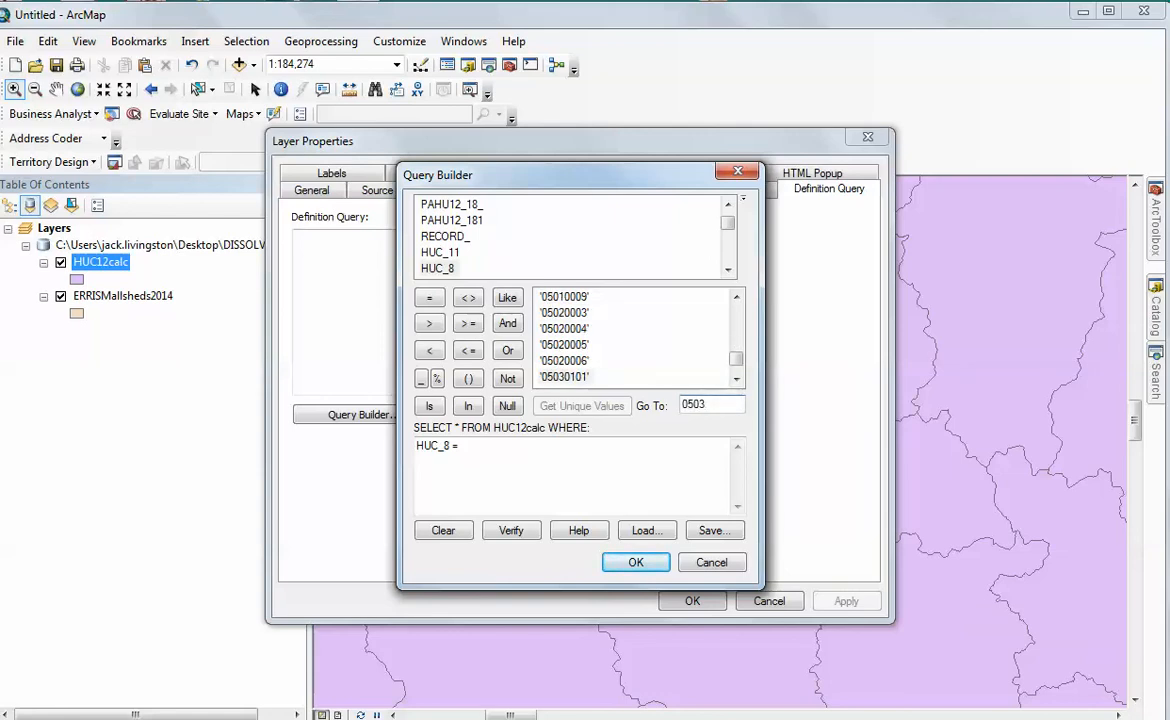
pyautogui.write('0105')
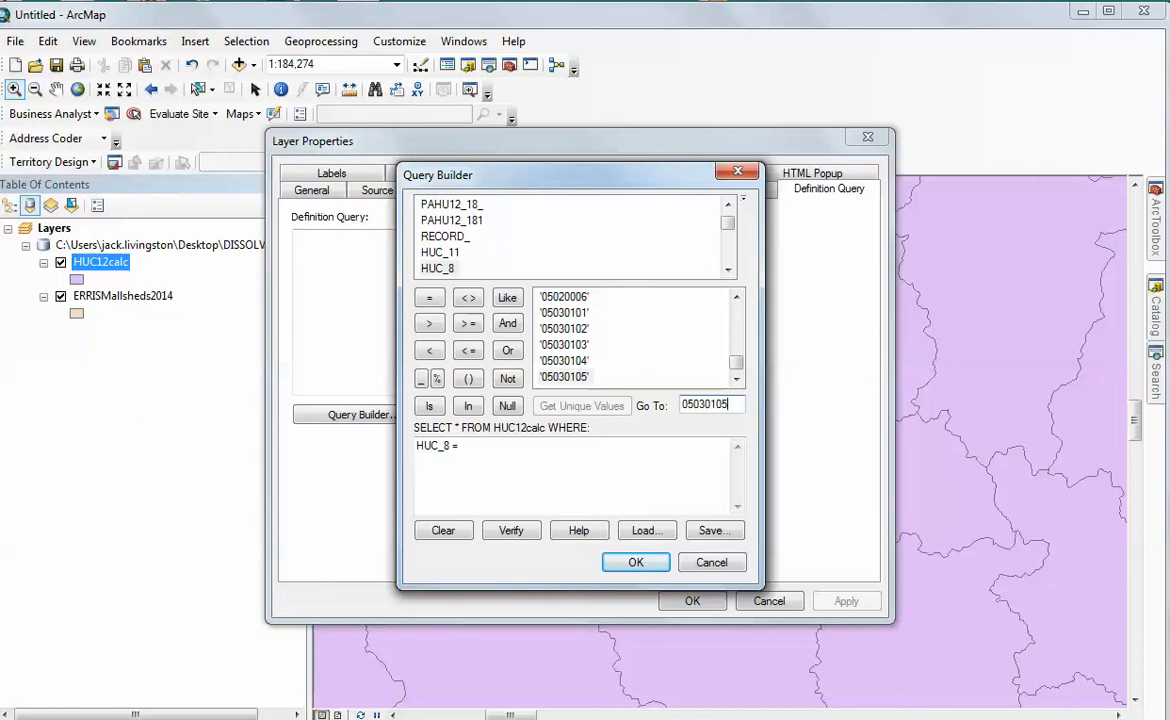
pyautogui.hotkey('alt', 'Tab')
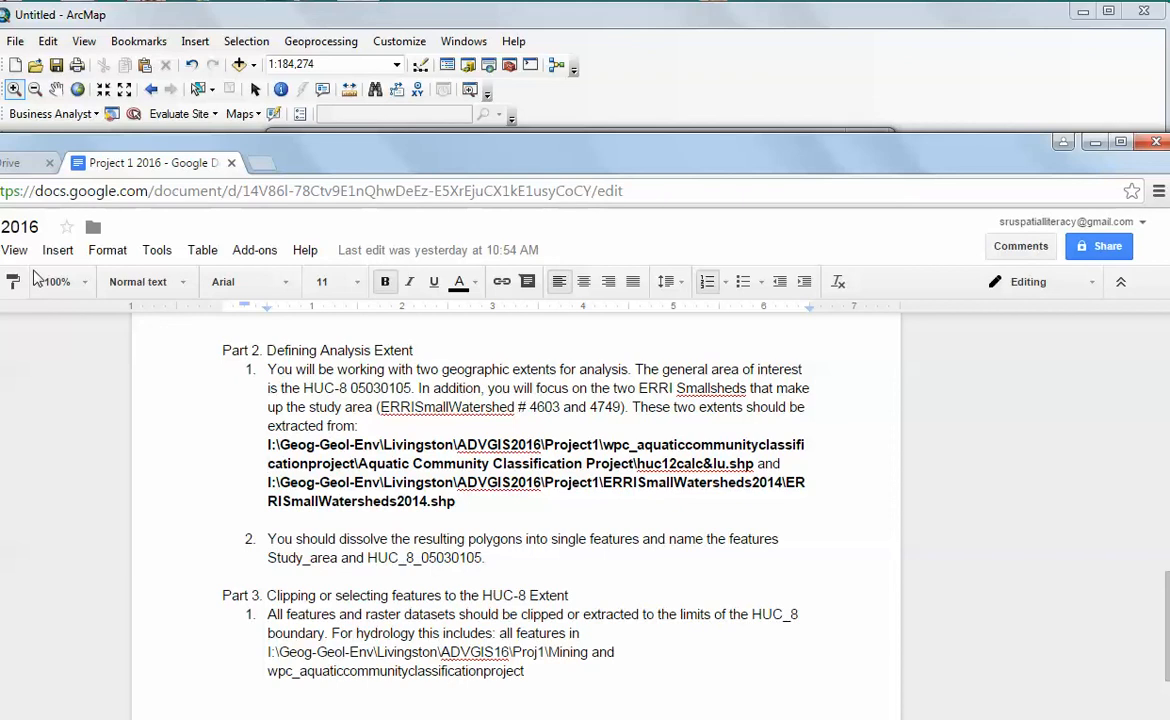
pyautogui.click(380, 20)
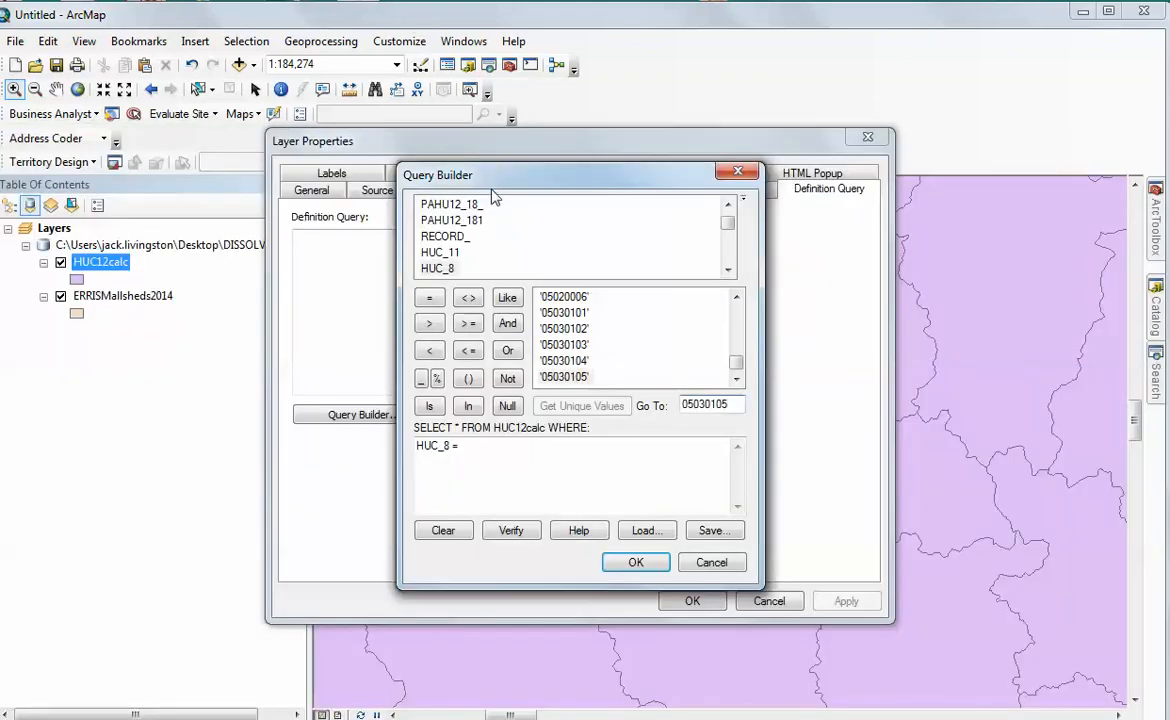
pyautogui.doubleClick(564, 383)
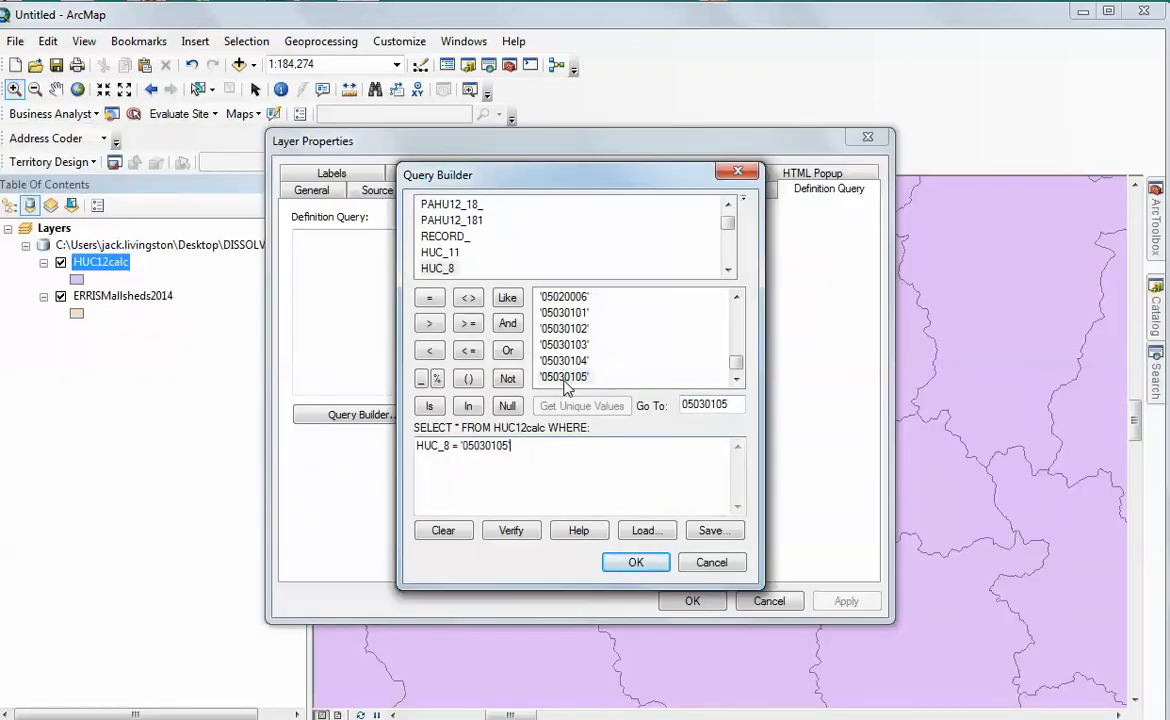
# Accept the HUC_8 = '05030105' expression and apply it as the HUC12calc layer's definition query
pyautogui.click(638, 564)
pyautogui.click(843, 603)
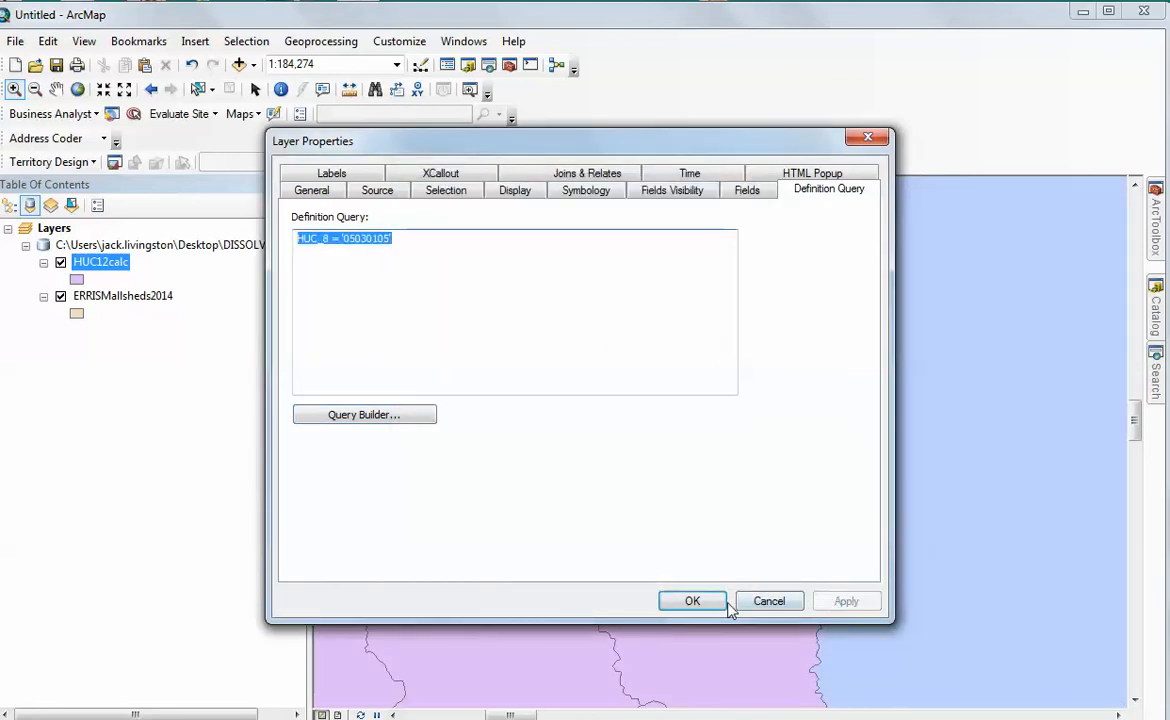
pyautogui.click(692, 601)
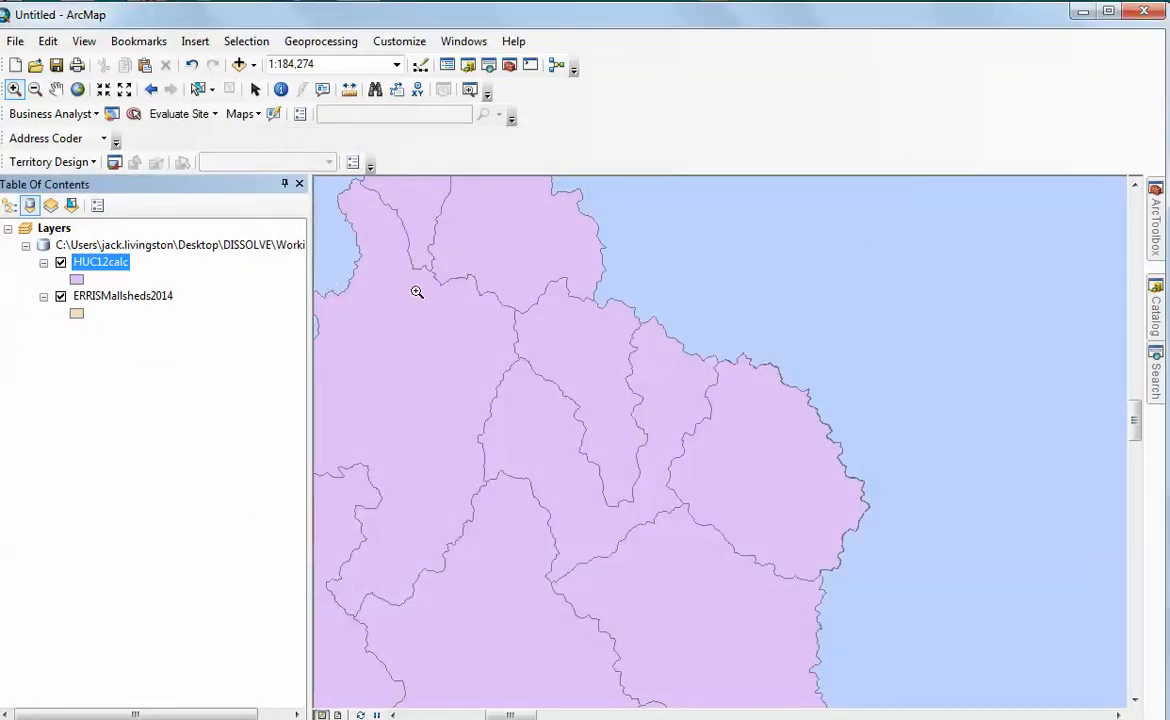
# Move ERRISMallsheds2014 to the top of the drawing order and turn off the Business Analyst Network Barriers layer
pyautogui.click(124, 89)
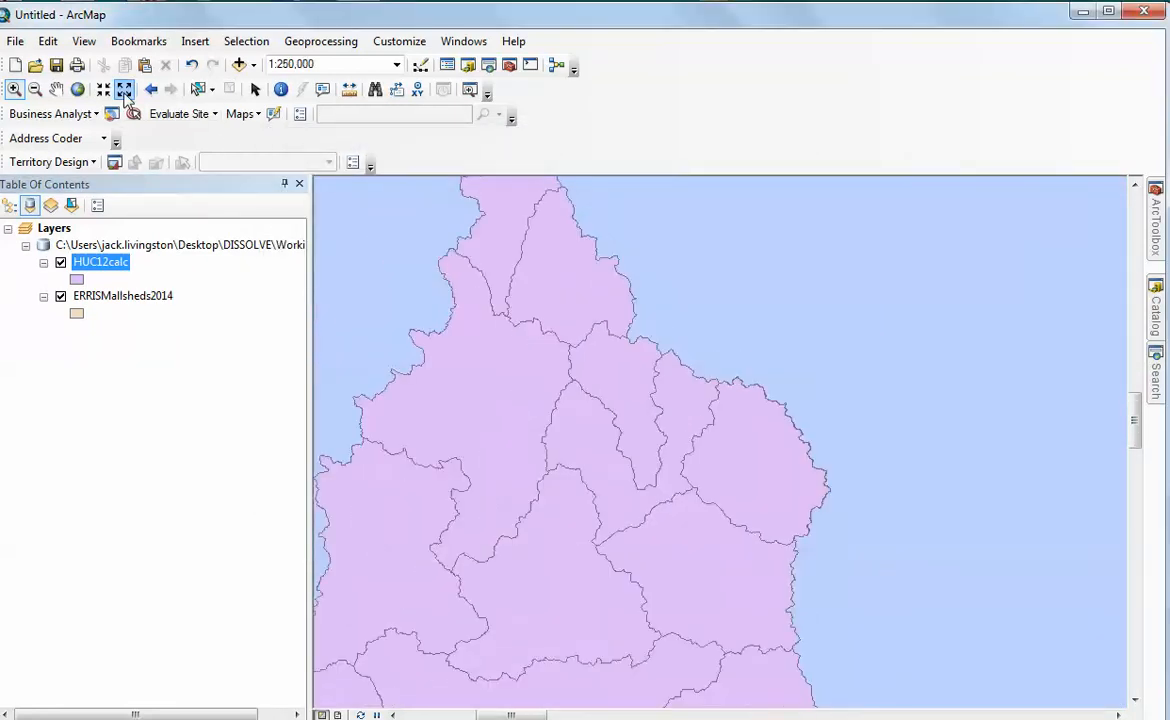
pyautogui.click(125, 93)
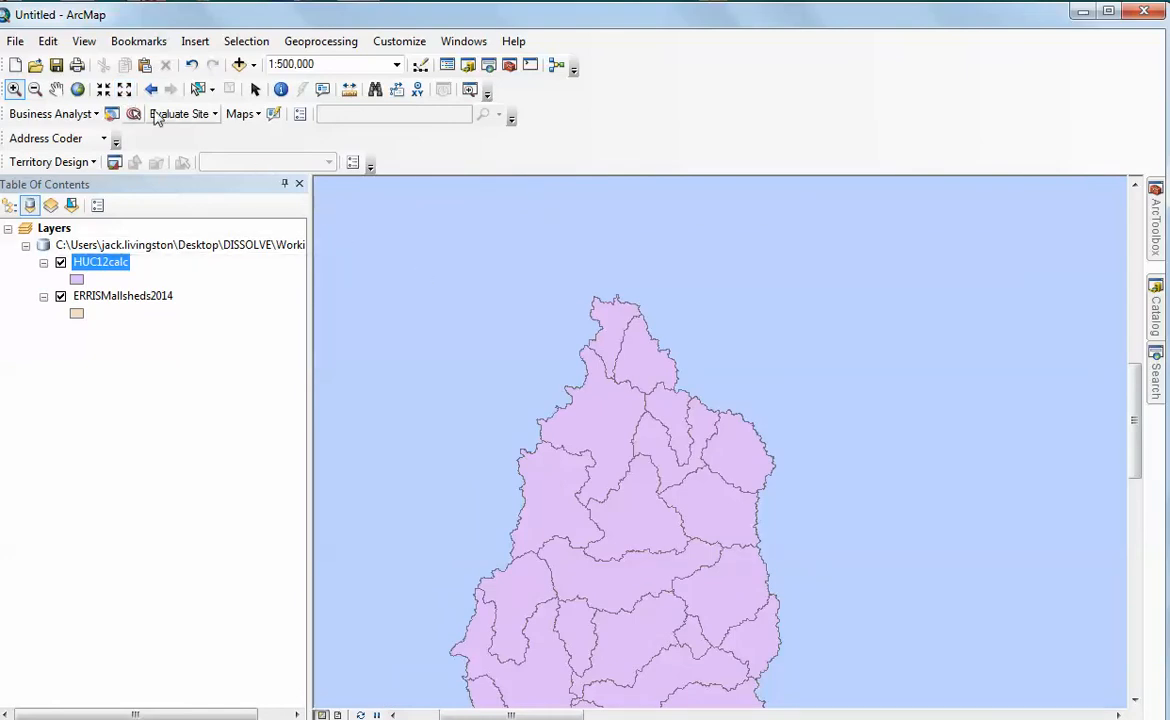
pyautogui.click(56, 89)
pyautogui.moveTo(622, 428); pyautogui.dragTo(604, 343)
pyautogui.moveTo(620, 394); pyautogui.dragTo(622, 380)
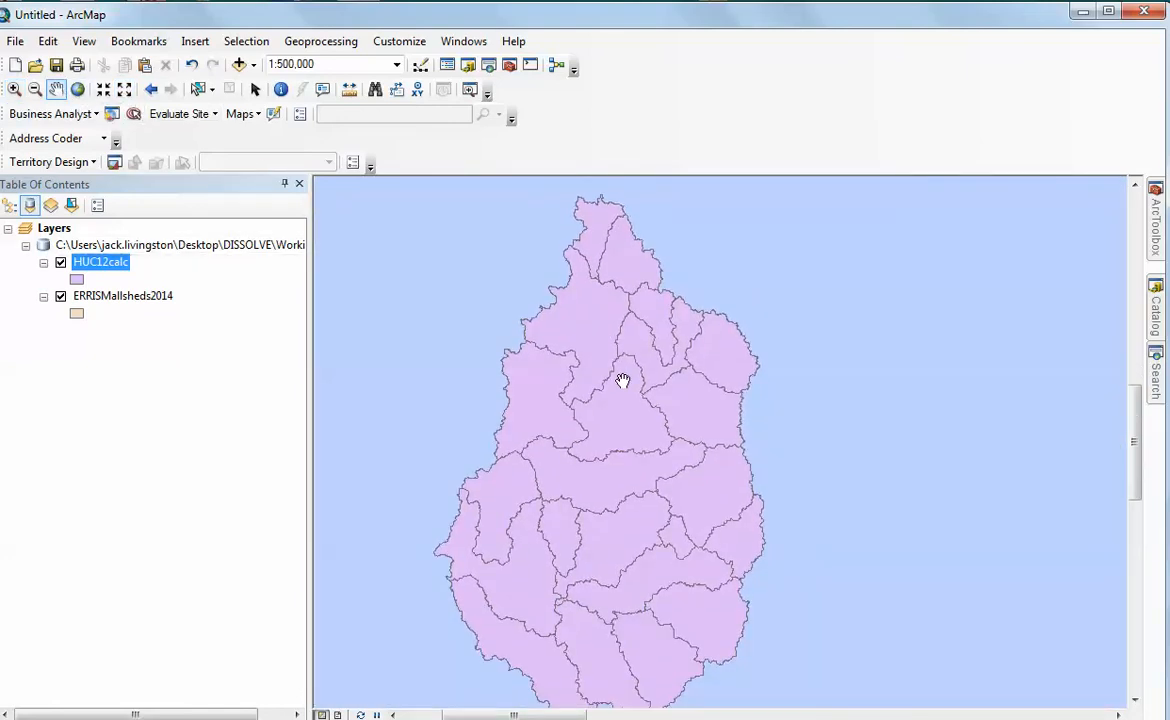
pyautogui.moveTo(102, 296); pyautogui.dragTo(104, 251)
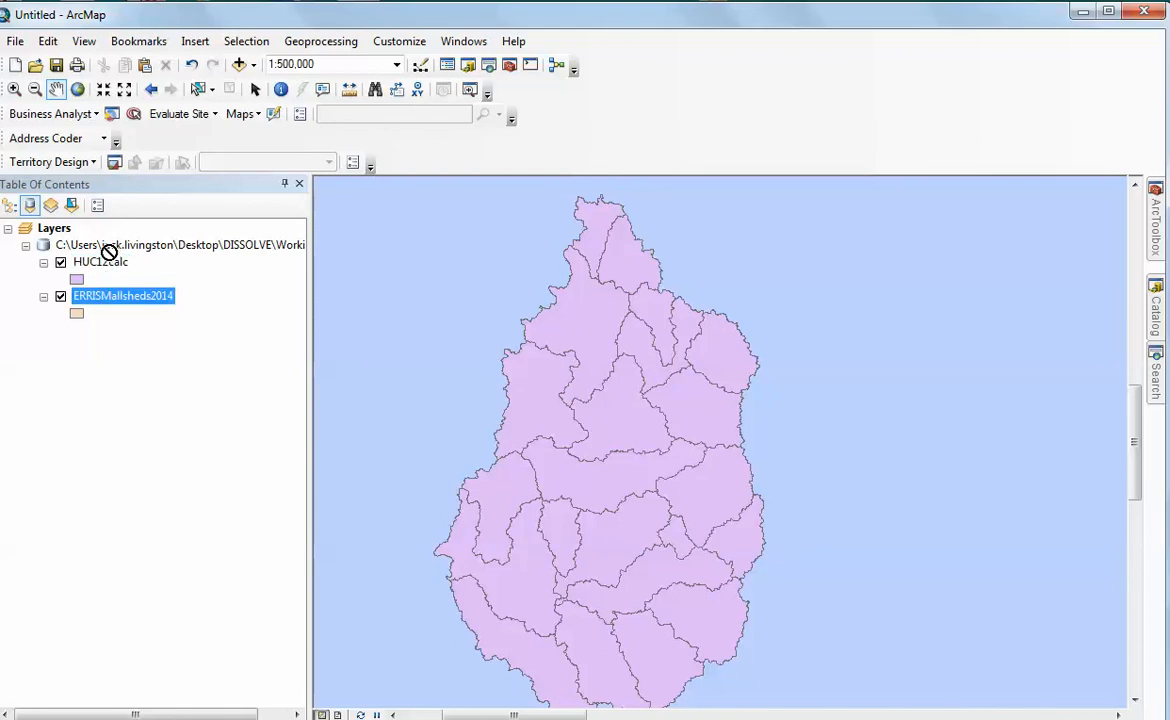
pyautogui.click(9, 205)
pyautogui.moveTo(86, 297); pyautogui.dragTo(86, 245)
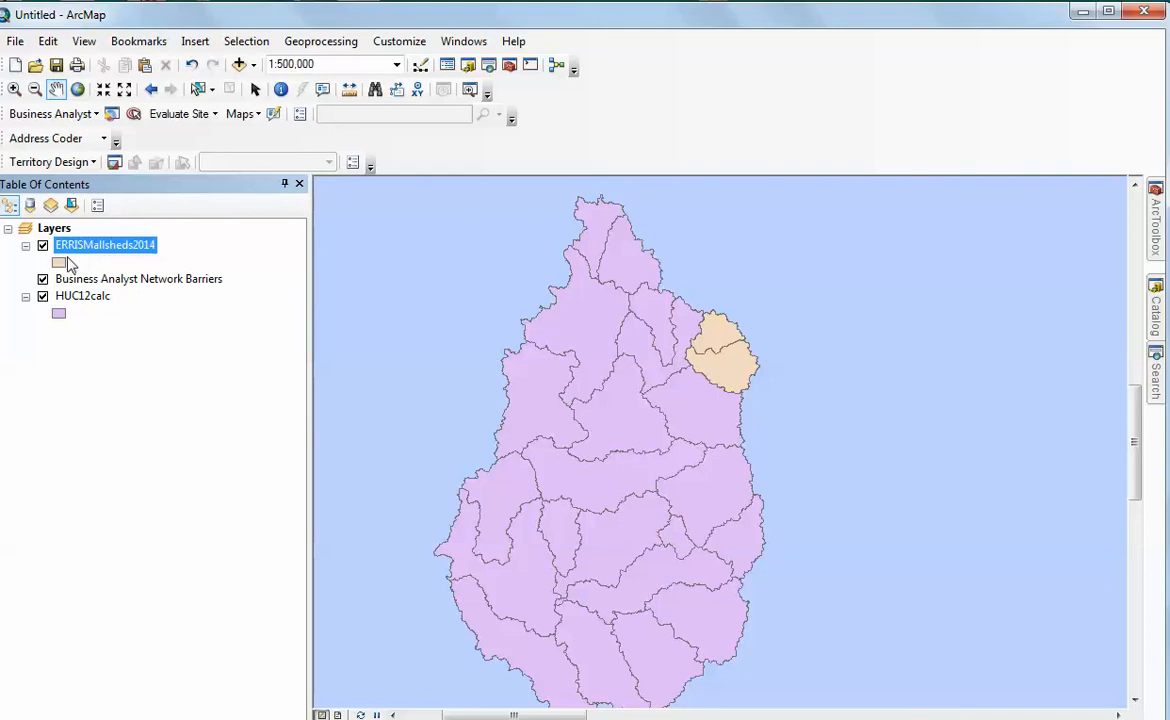
pyautogui.click(43, 280)
# Export all ERRISMallsheds2014 features to Working.gdb as SRCREEK, adding the export to the map in place of the original layer
pyautogui.rightClick(128, 248)
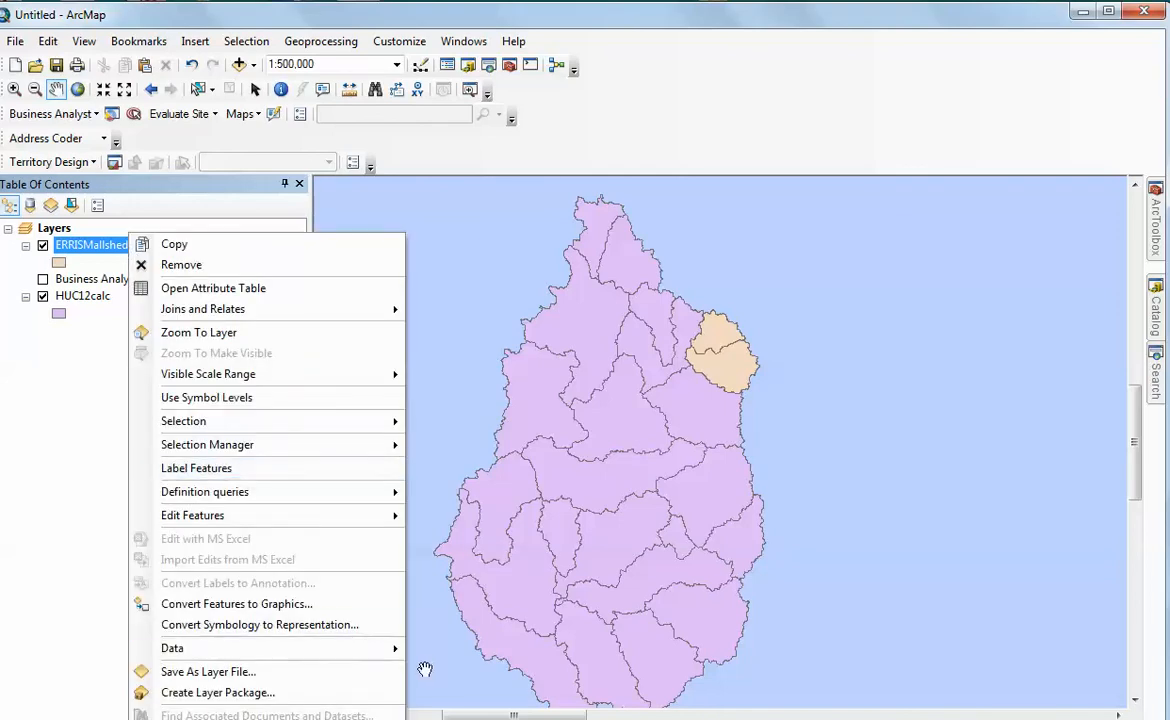
pyautogui.moveTo(370, 652)
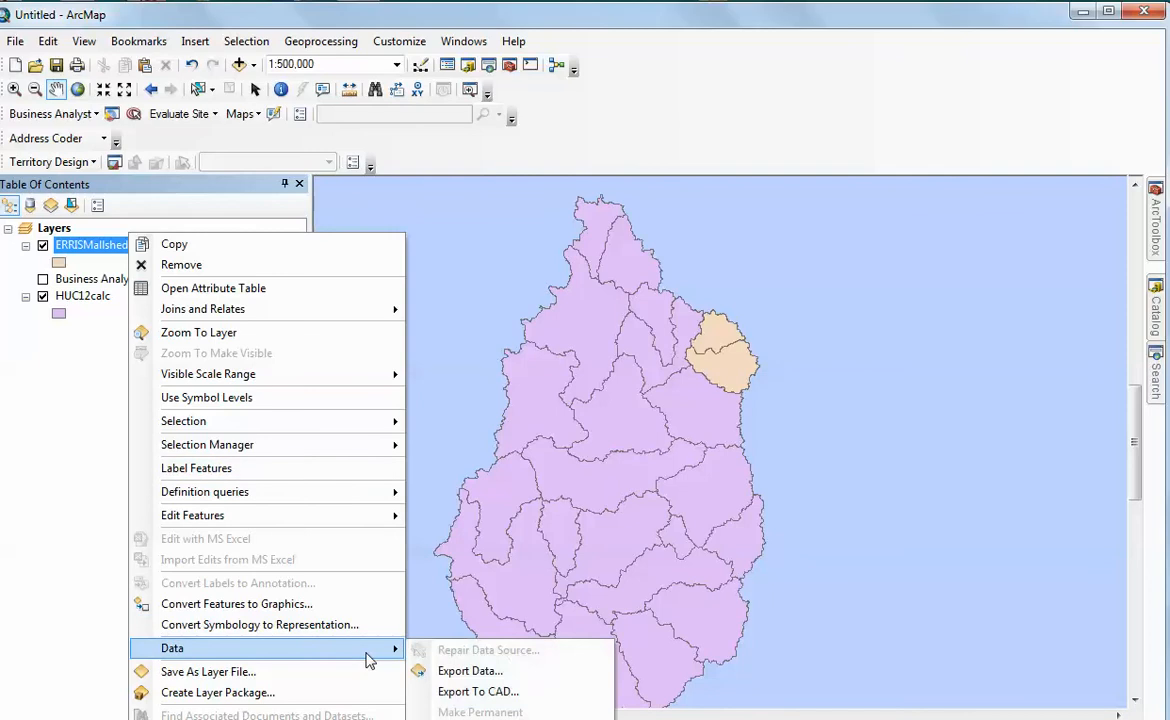
pyautogui.click(472, 675)
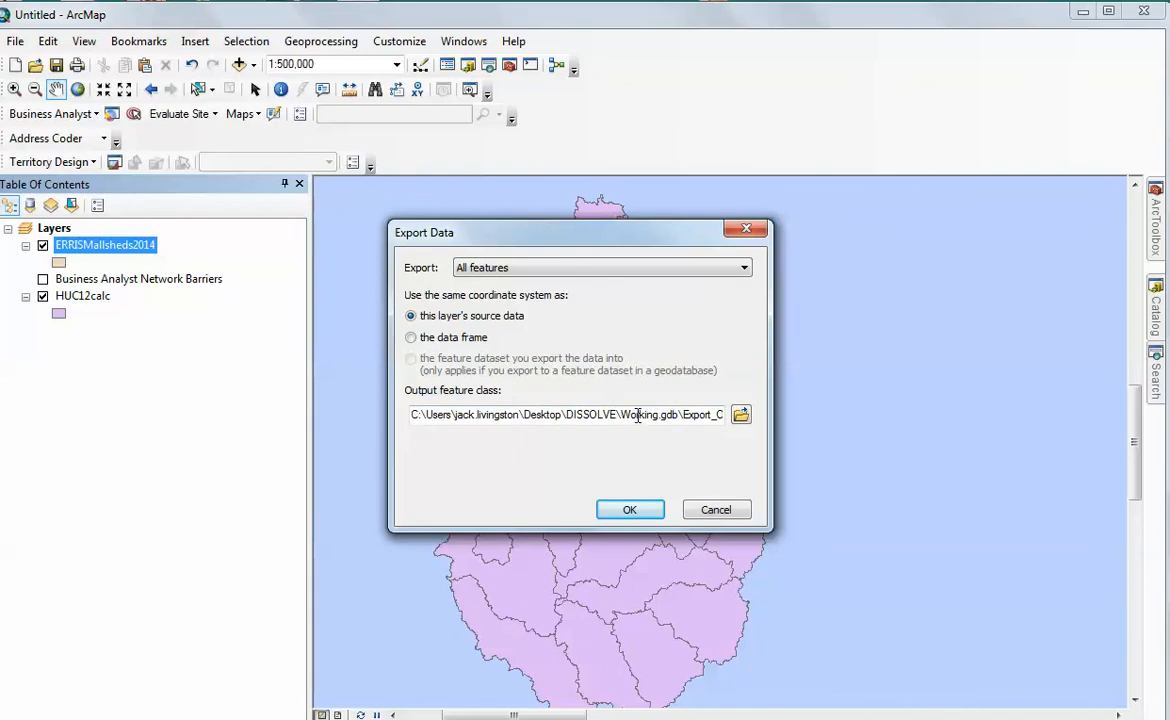
pyautogui.doubleClick(682, 415)
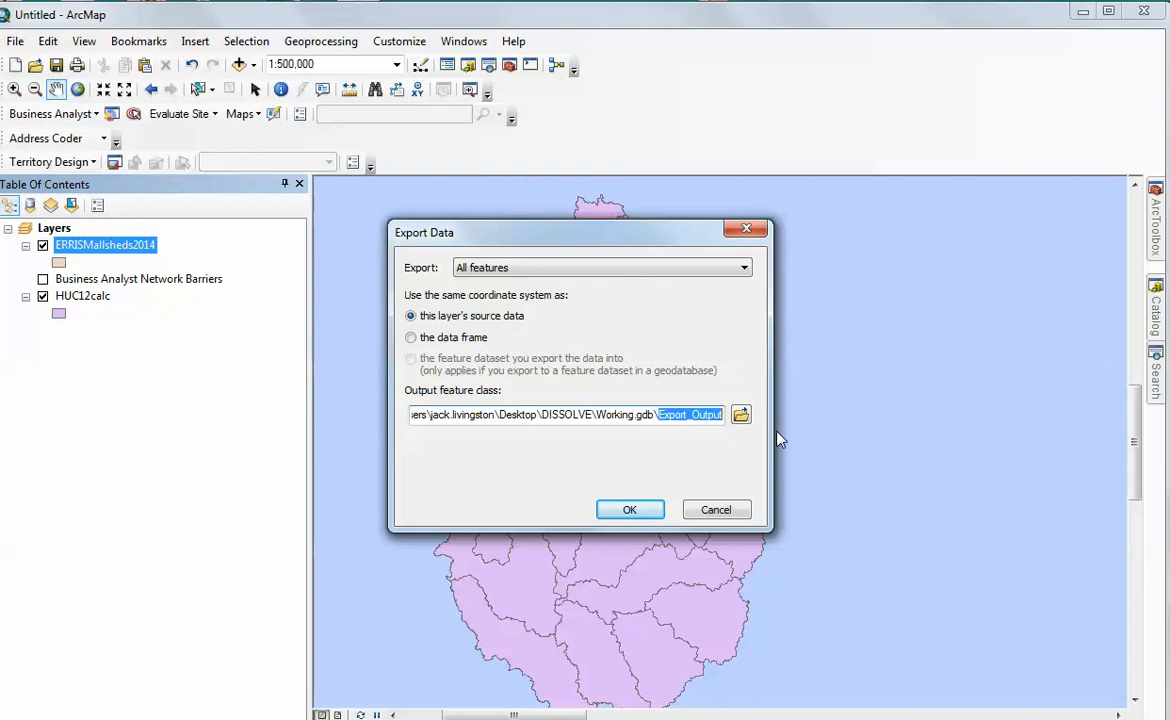
pyautogui.write('SRCREEK')
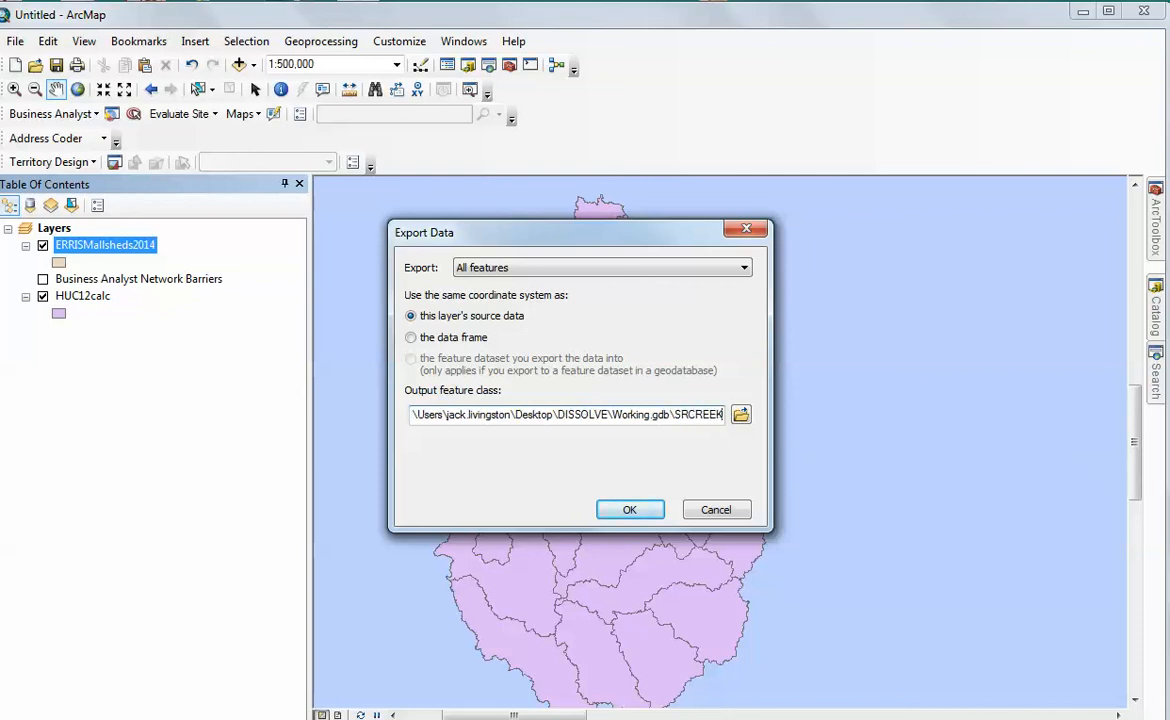
pyautogui.click(630, 512)
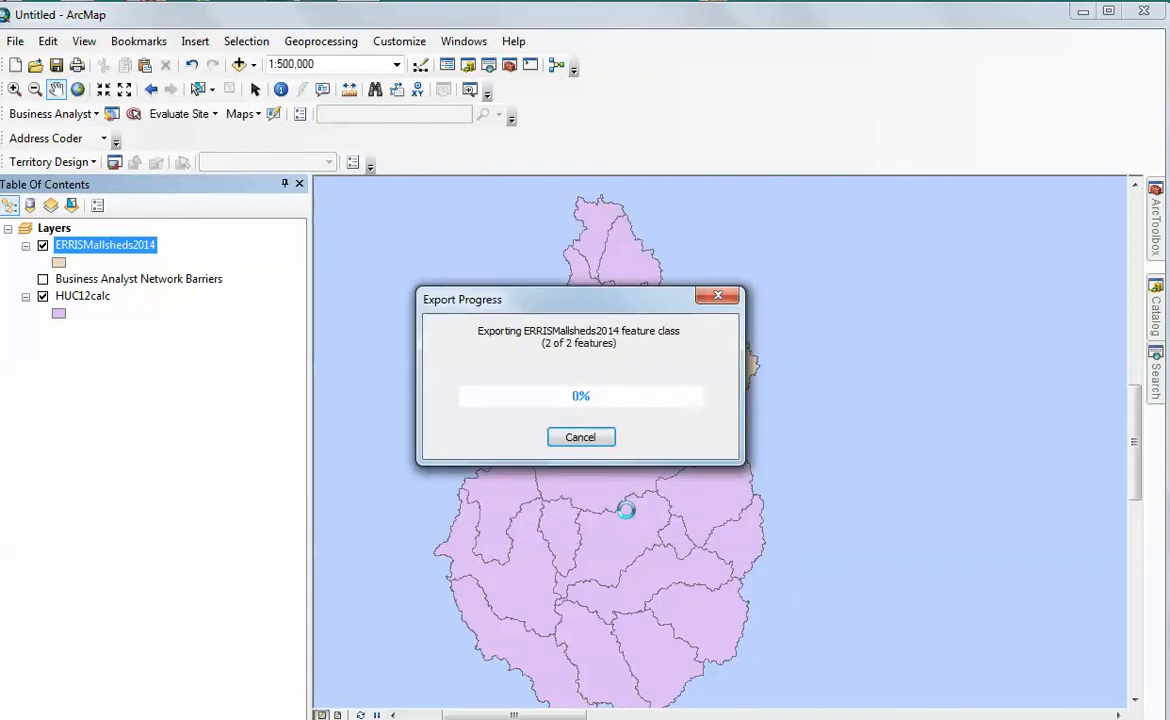
pyautogui.click(635, 446)
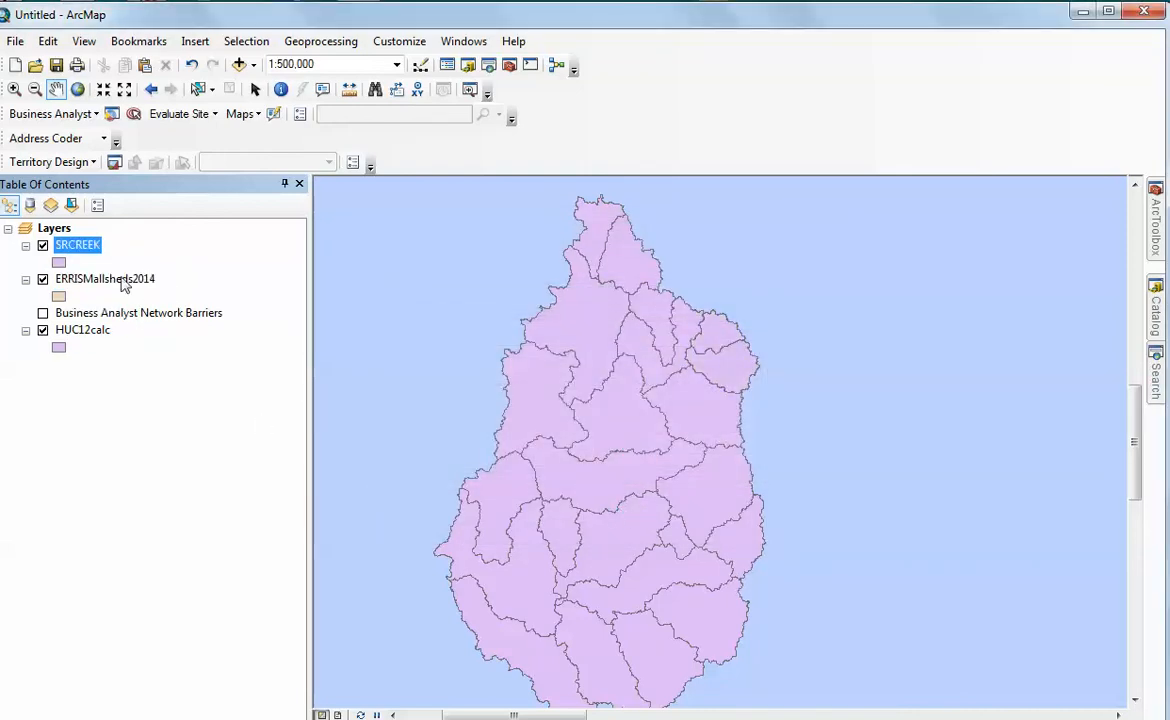
pyautogui.rightClick(123, 287)
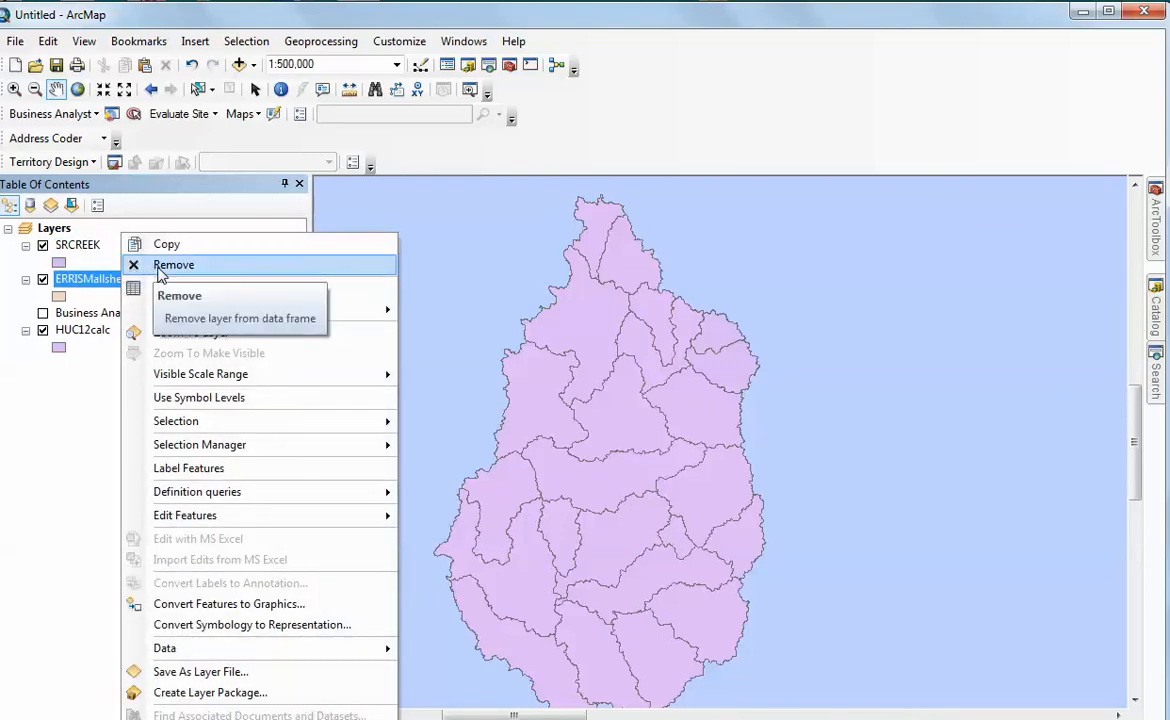
pyautogui.click(158, 268)
# Export all HUC12calc features to Working.gdb as Overallstudy and add the exported data to the map as a layer
pyautogui.rightClick(93, 304)
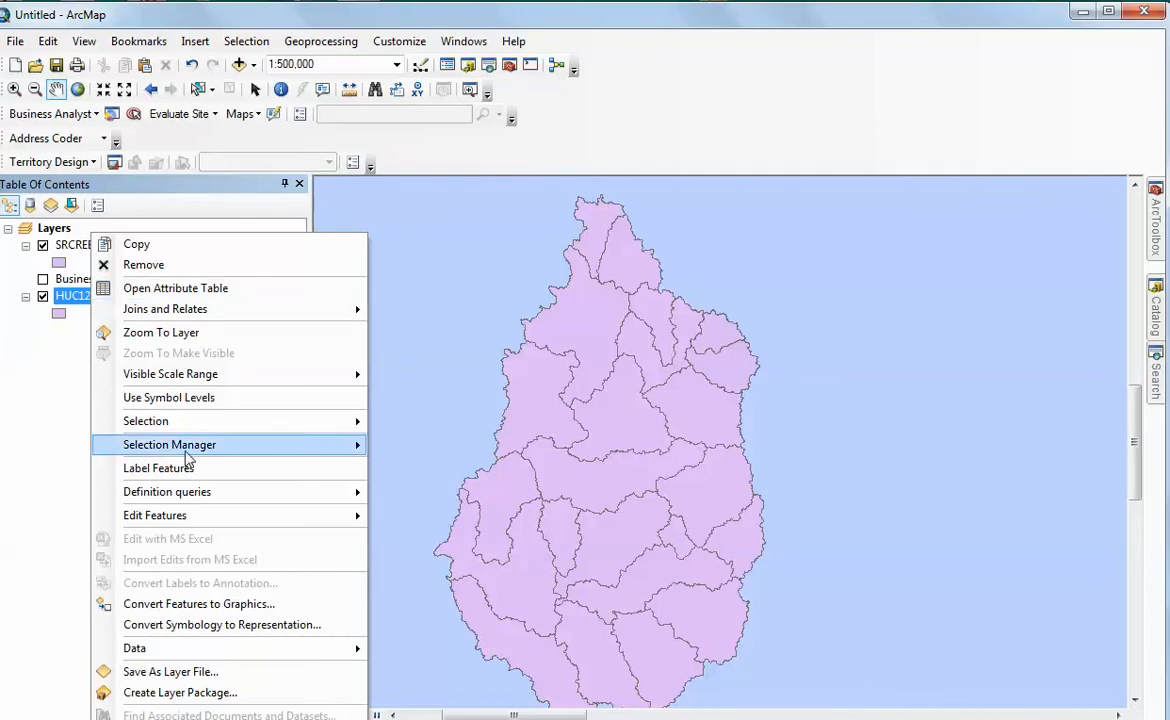
pyautogui.moveTo(300, 650)
pyautogui.click(440, 669)
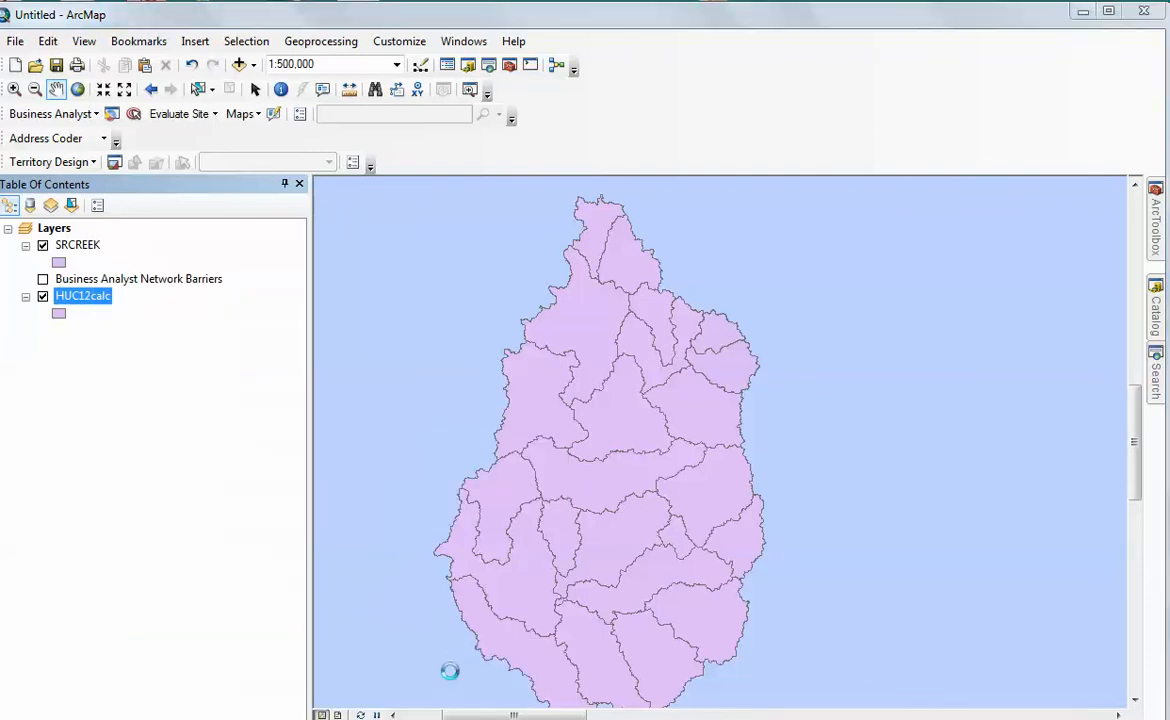
pyautogui.moveTo(684, 415); pyautogui.dragTo(765, 428)
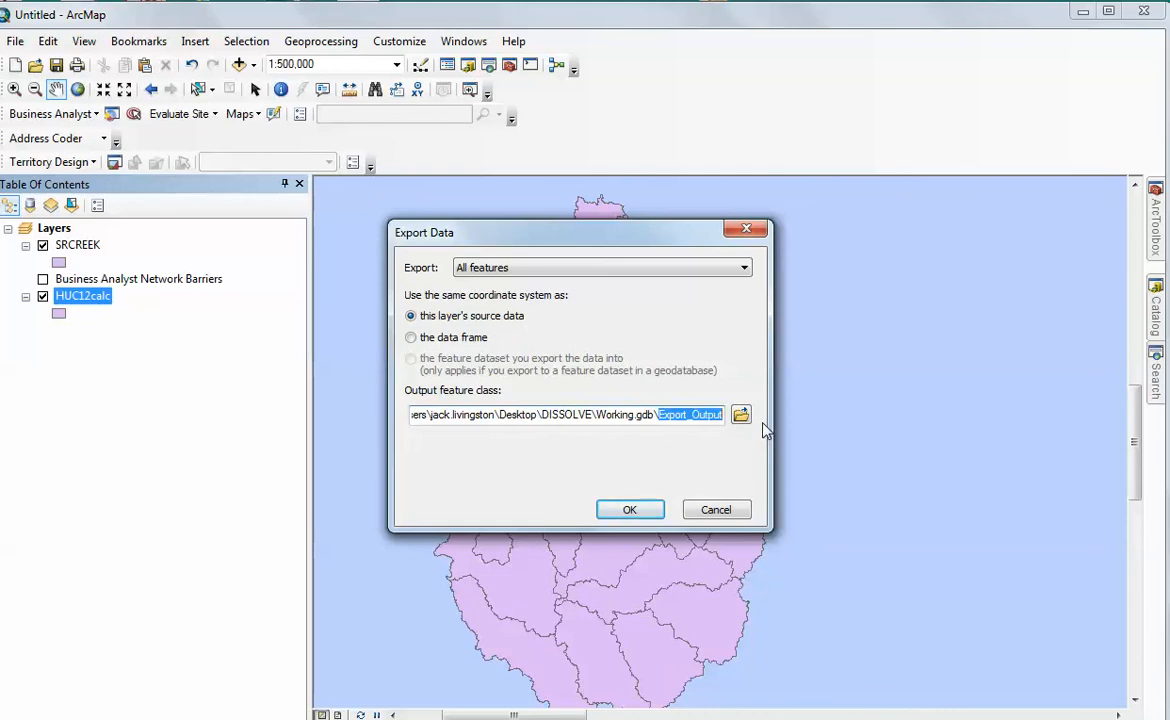
pyautogui.write('Overallstudy')
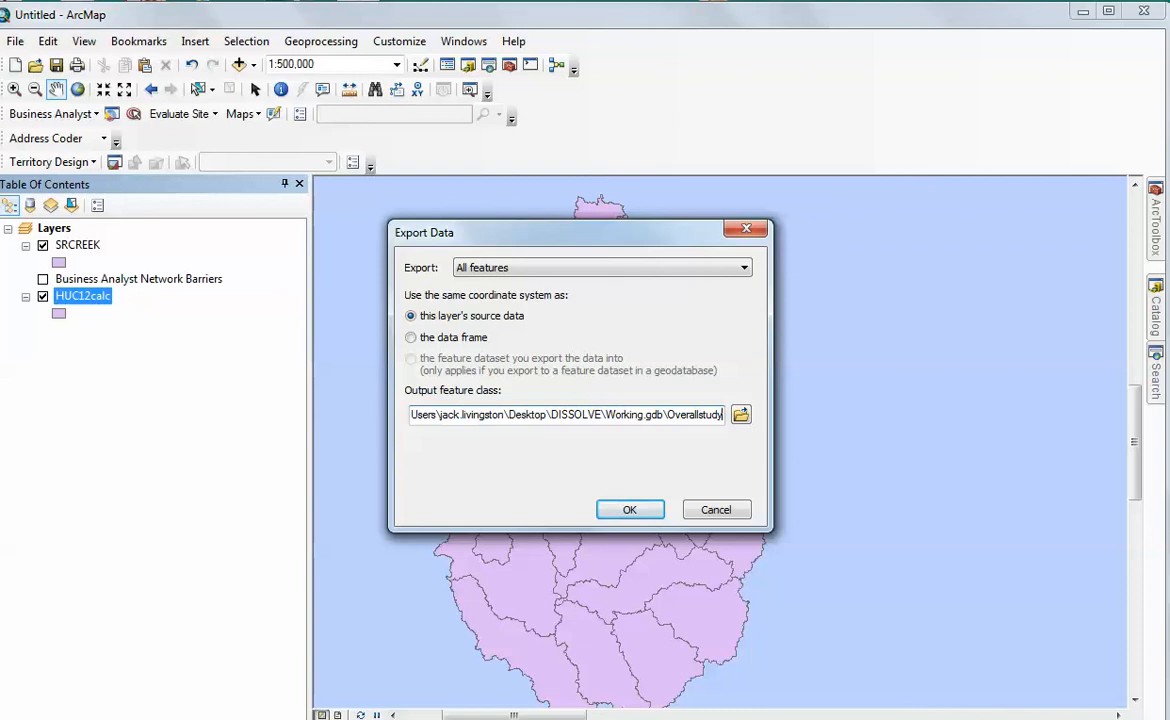
pyautogui.click(630, 509)
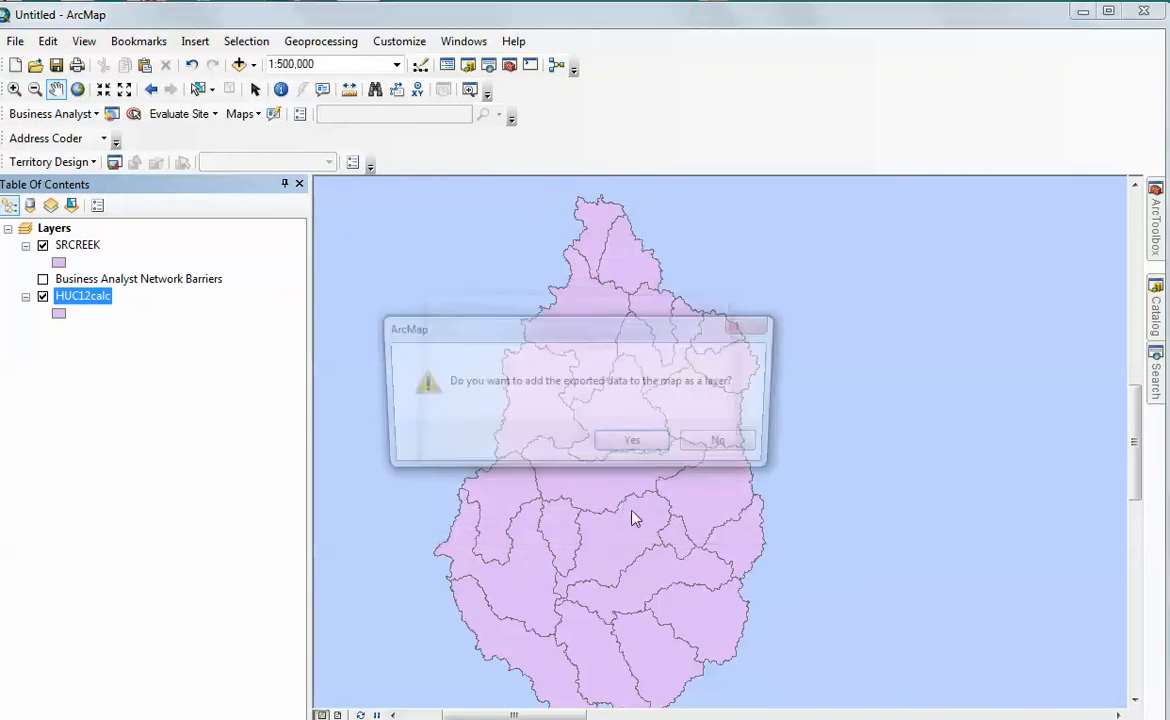
pyautogui.click(631, 446)
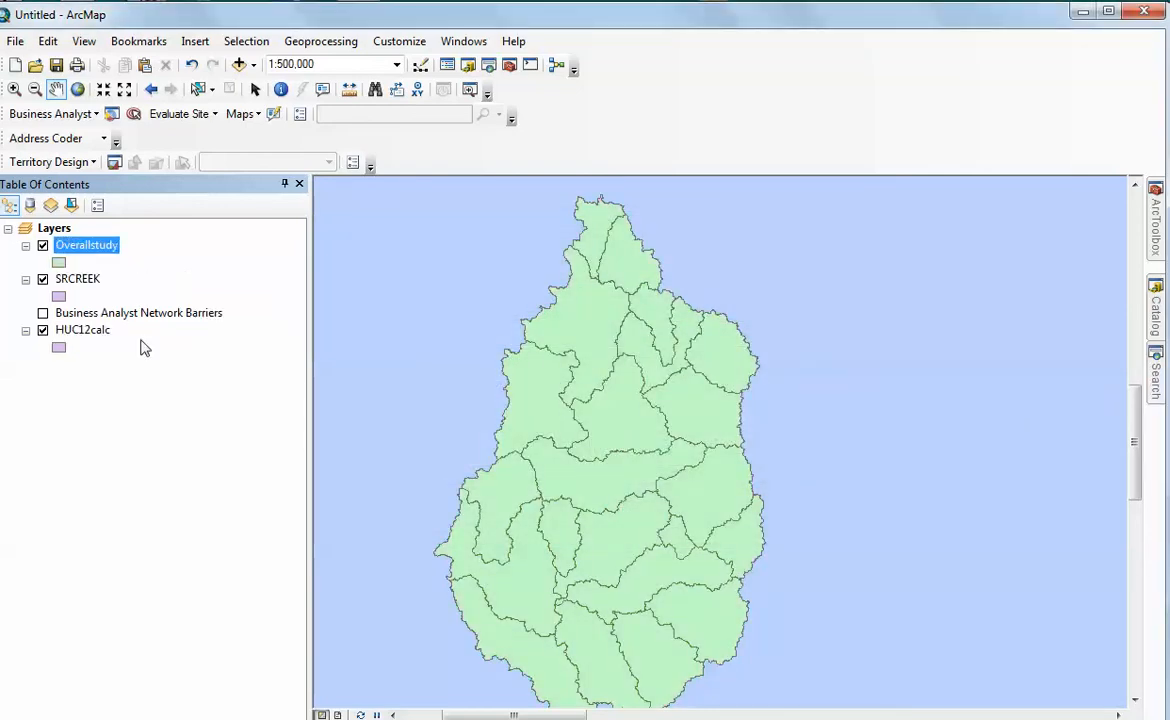
# Move the SRCREEK layer above Overallstudy in the drawing order and remove the HUC12calc layer from the map
pyautogui.click(80, 278)
pyautogui.moveTo(82, 272); pyautogui.dragTo(80, 234)
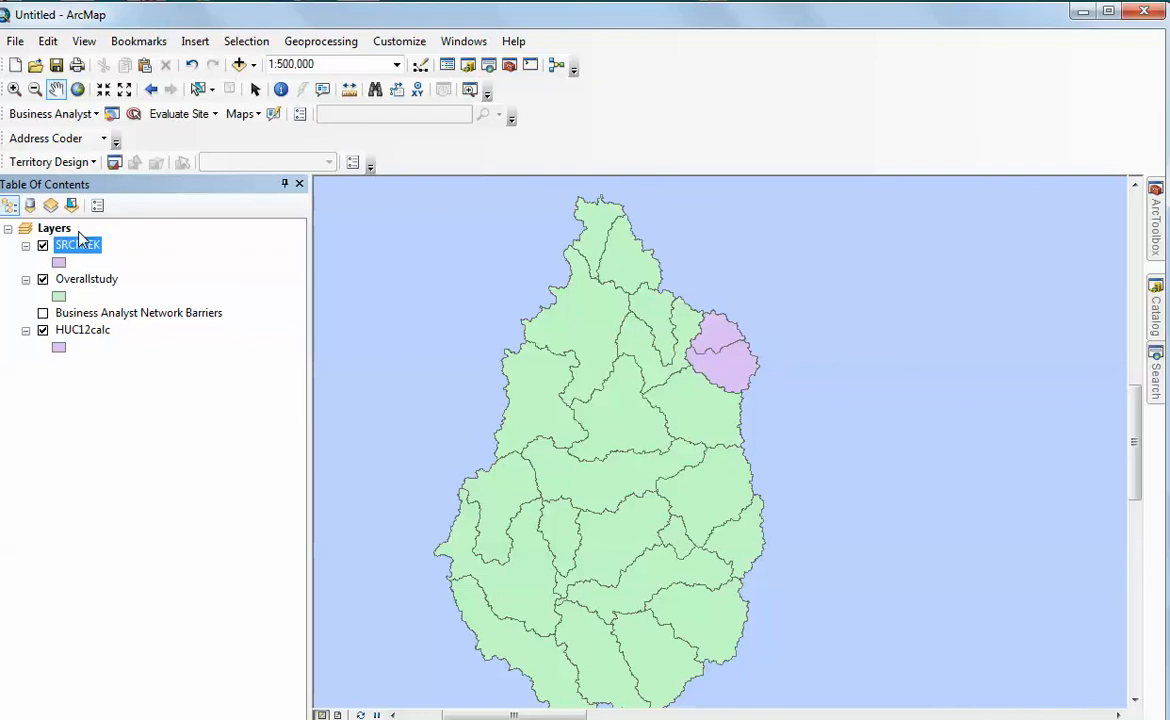
pyautogui.rightClick(85, 330)
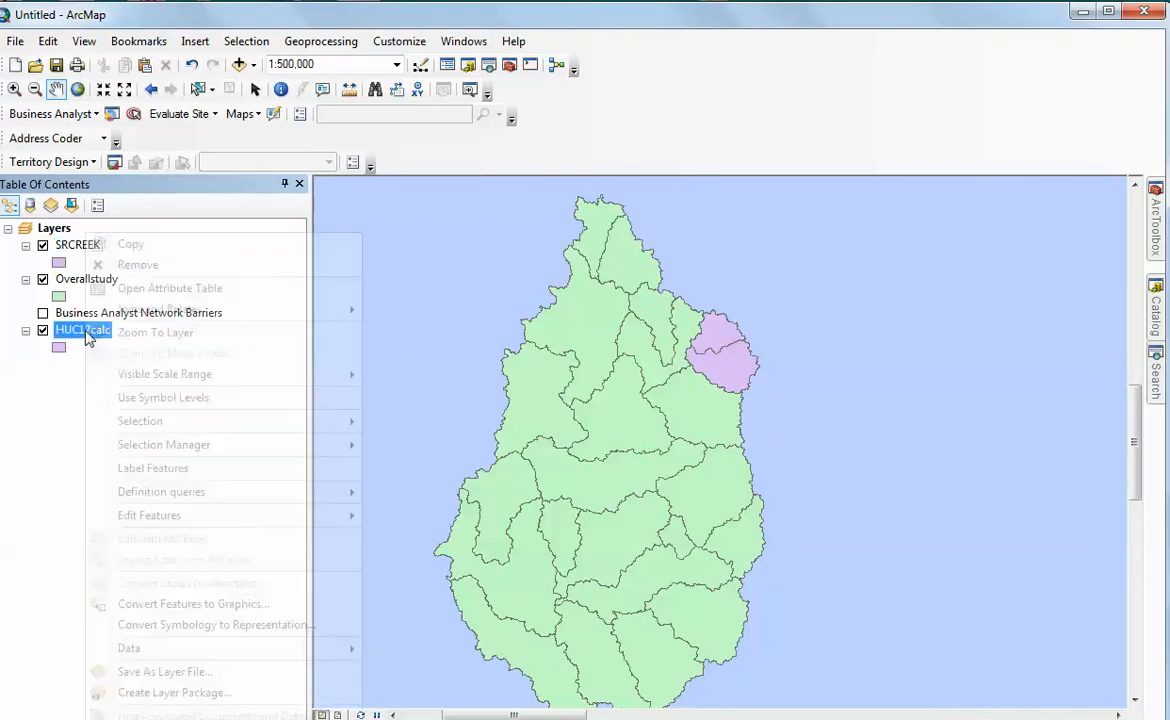
pyautogui.click(92, 264)
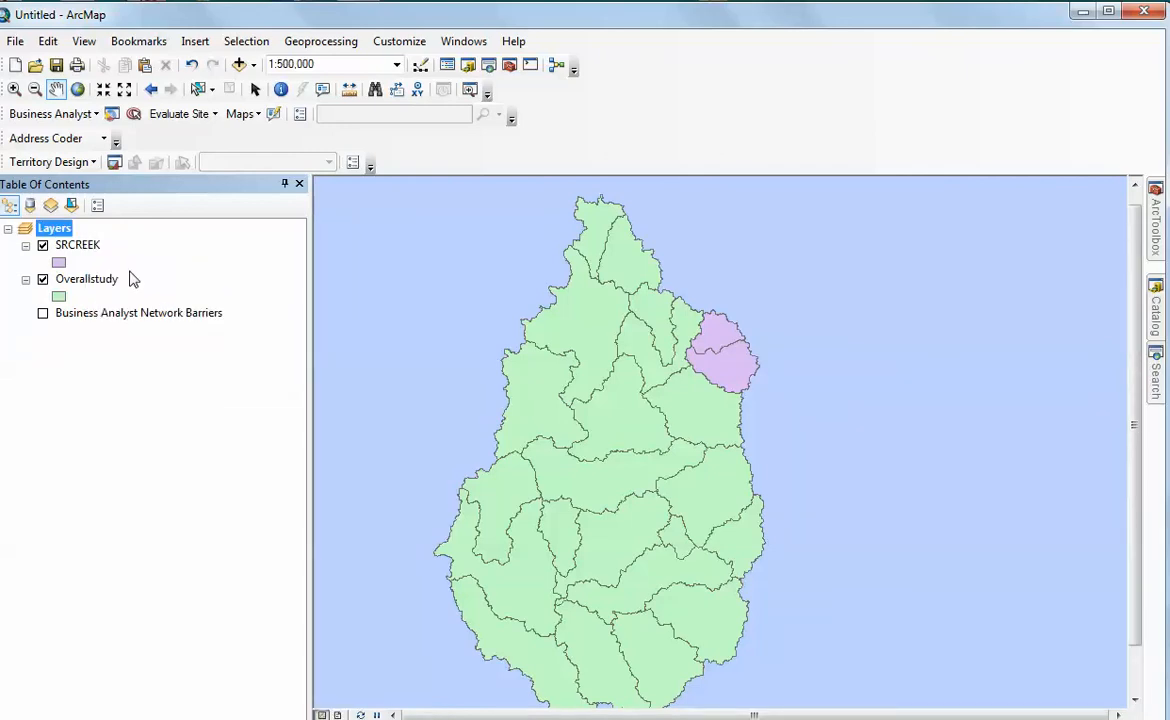